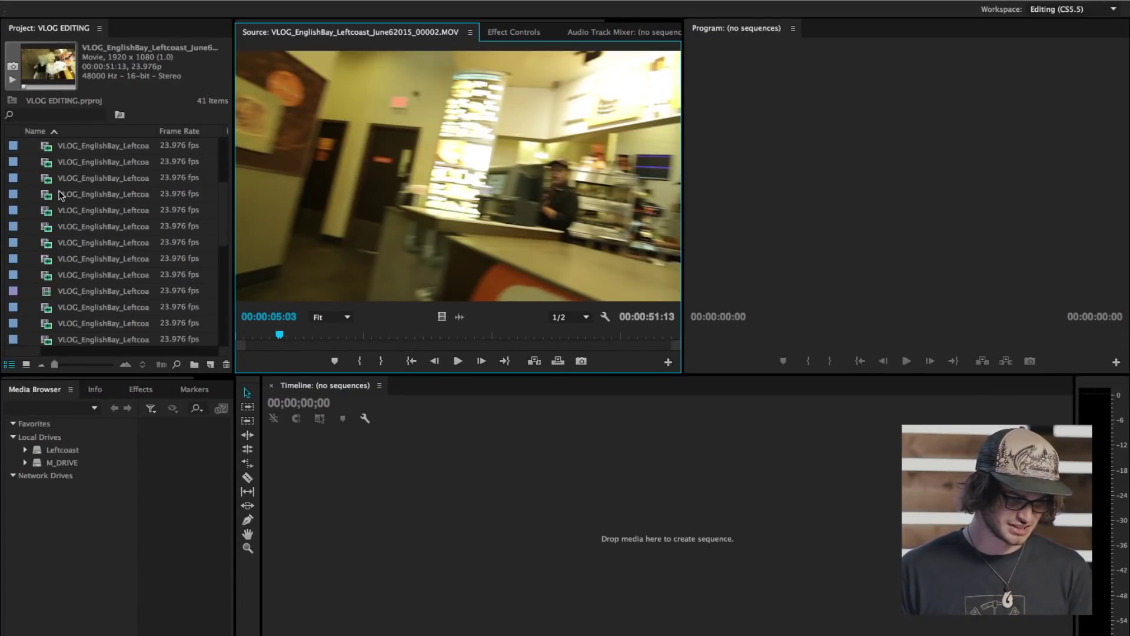
Save the VLOG EDITING project, then play and fast-forward the 00002 clip, pausing at 00:00:32:01
key("ctrl+s")
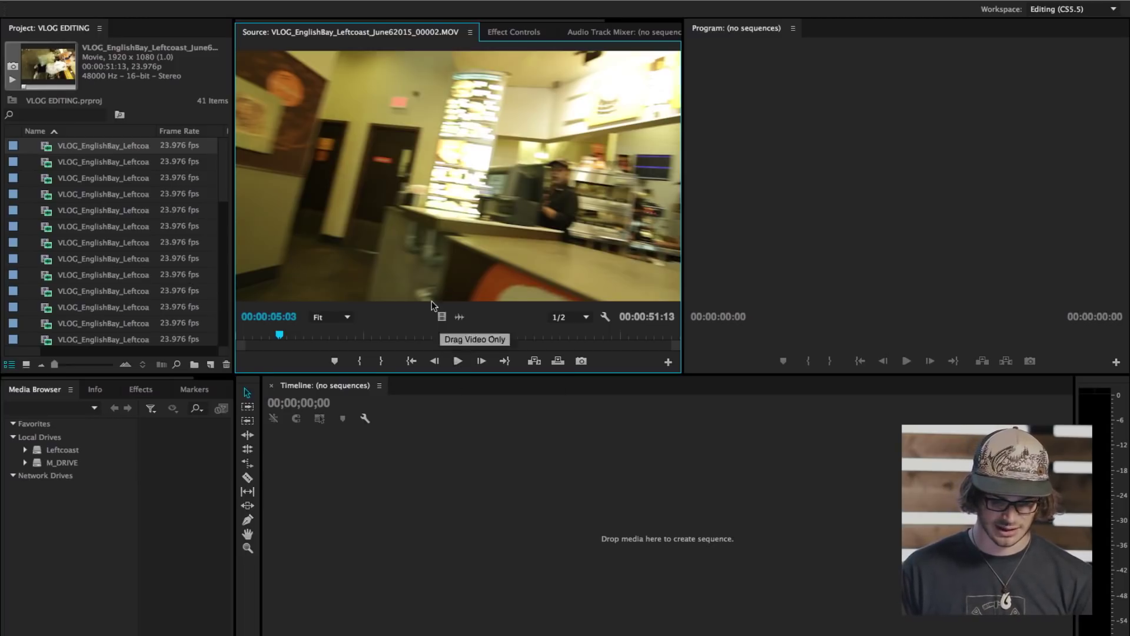
key("space")
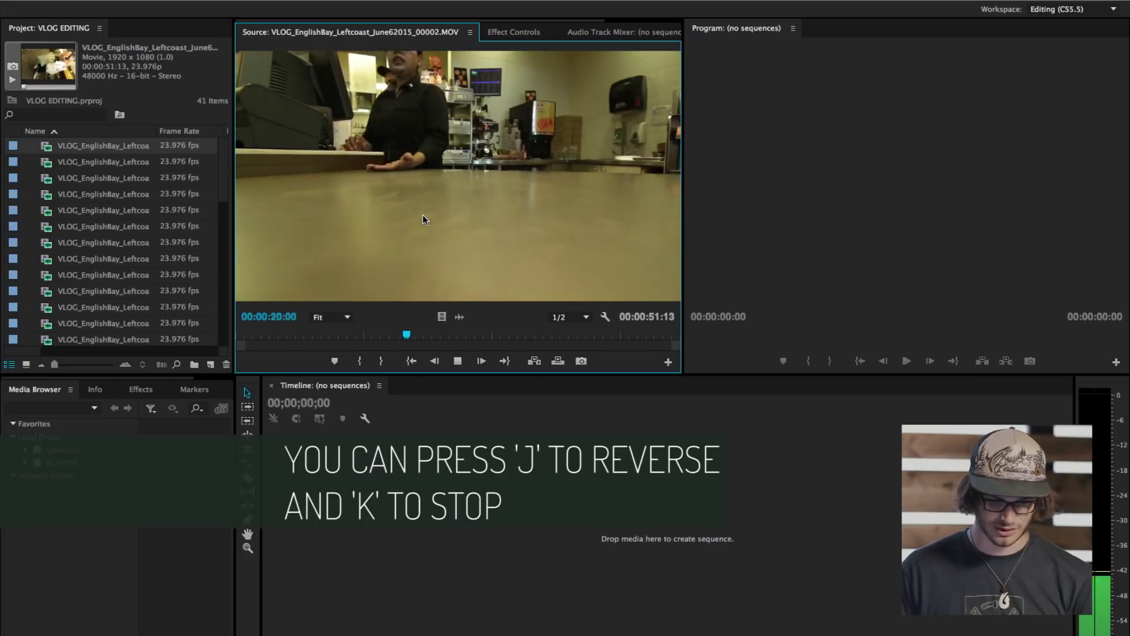
key("l")
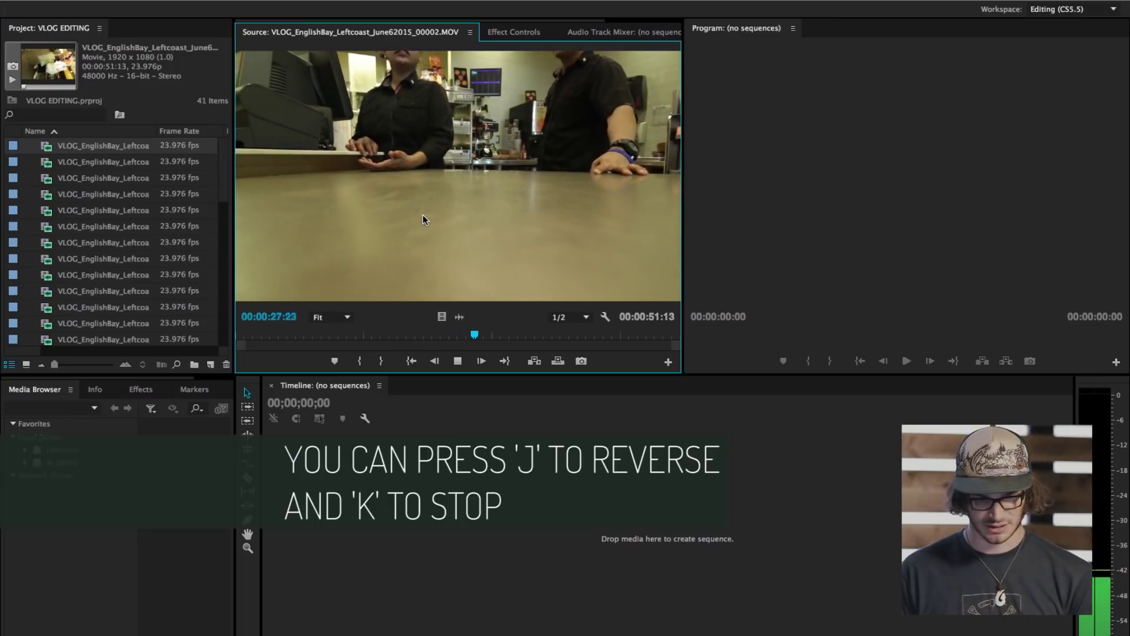
key("k")
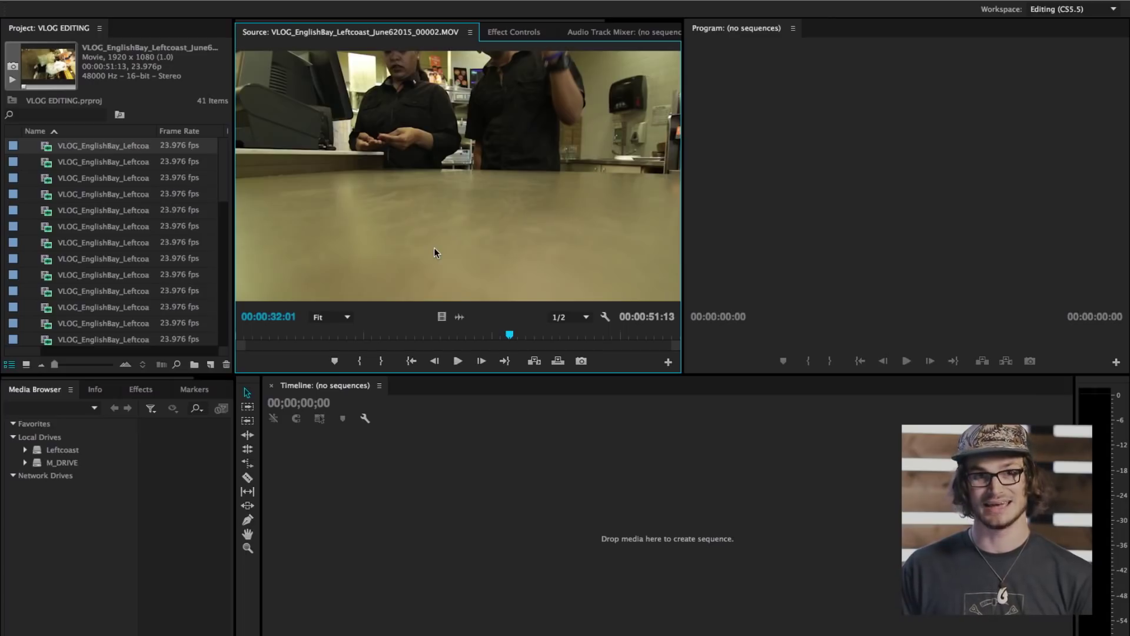
Mark a 00:00:02:18 In/Out range in clip 00002 and make it the sequence VLOG_EnglishBay_Leftcoast_June62015_00002
mouse_move(489, 335)
left_mouse_down()
mouse_move(622, 335)
mouse_move(607, 338)
left_mouse_up()
key("i")
key("space")
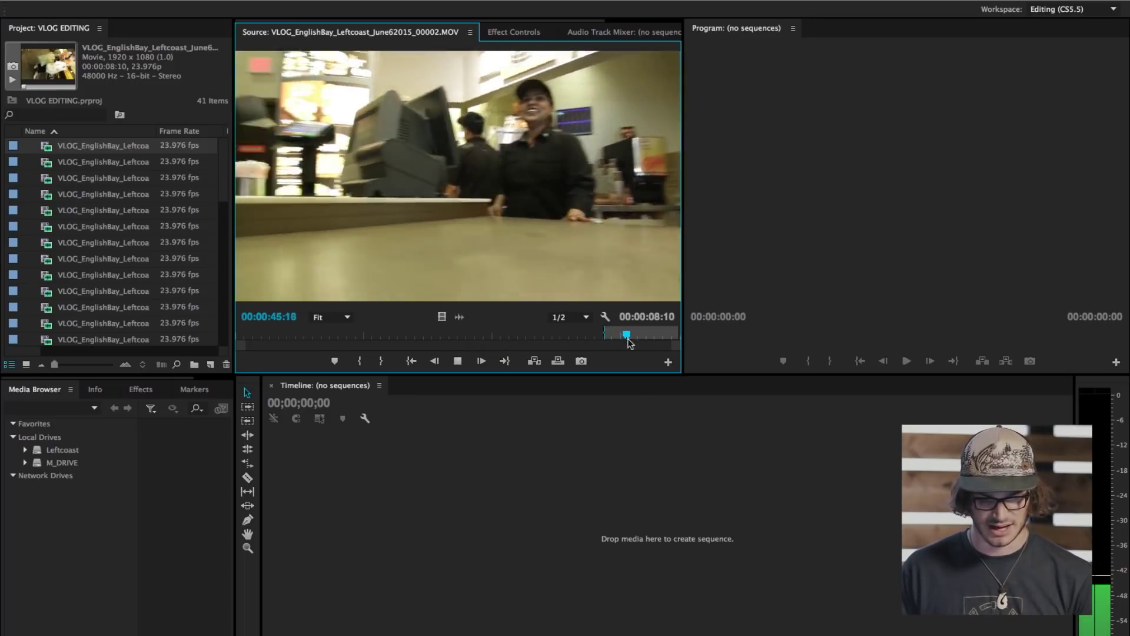
key("o")
key("space")
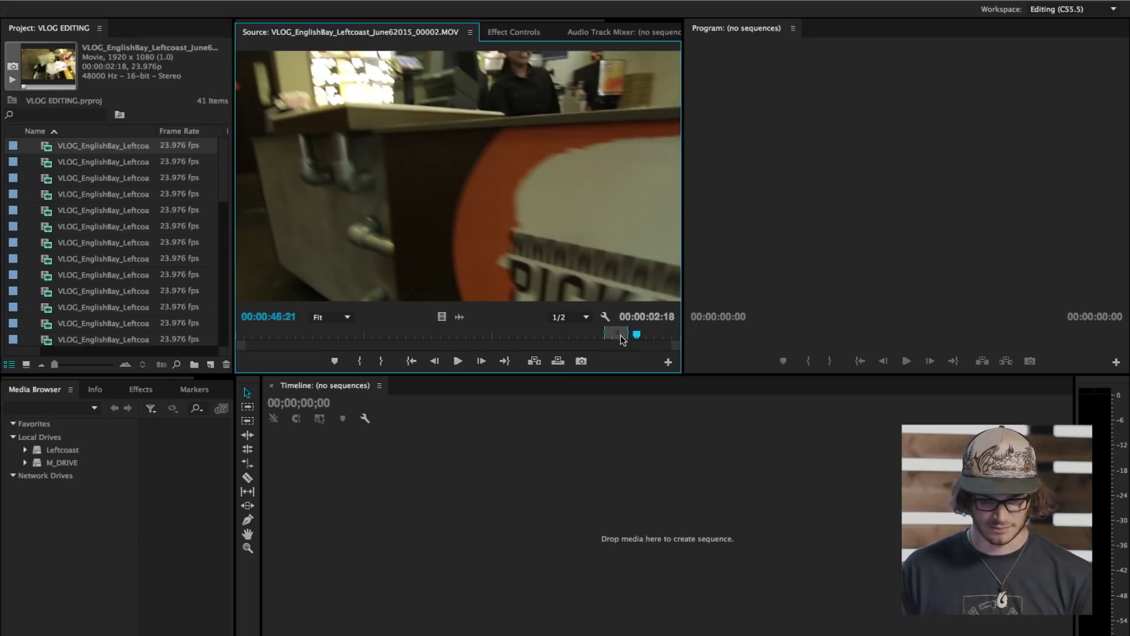
left_click_drag(517, 226, 212, 364)
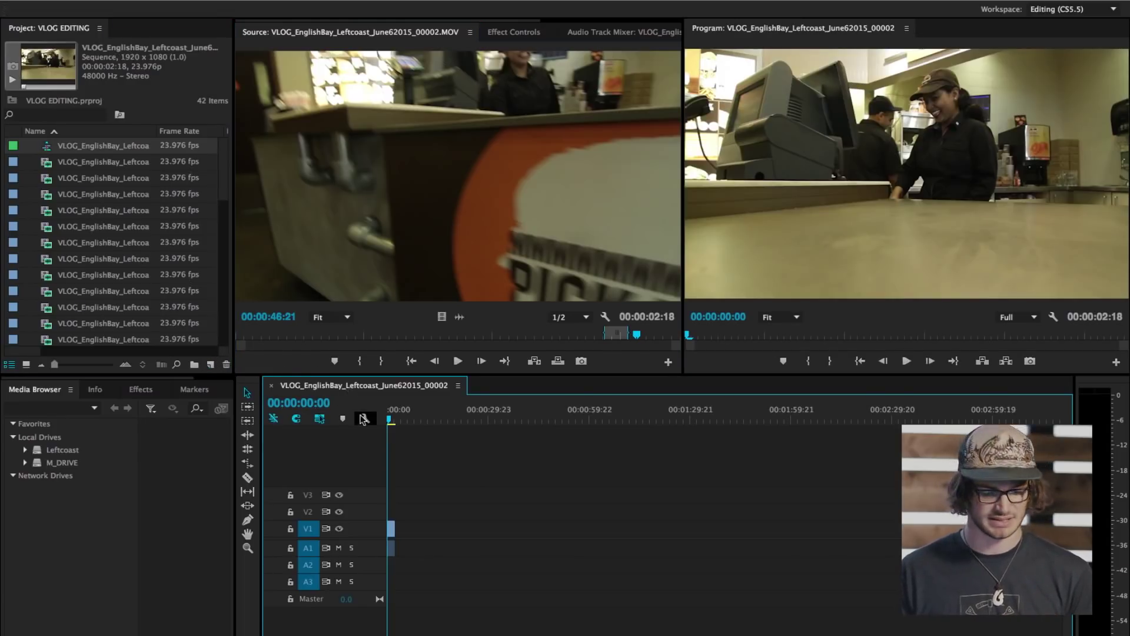
left_click_drag(389, 420, 398, 419)
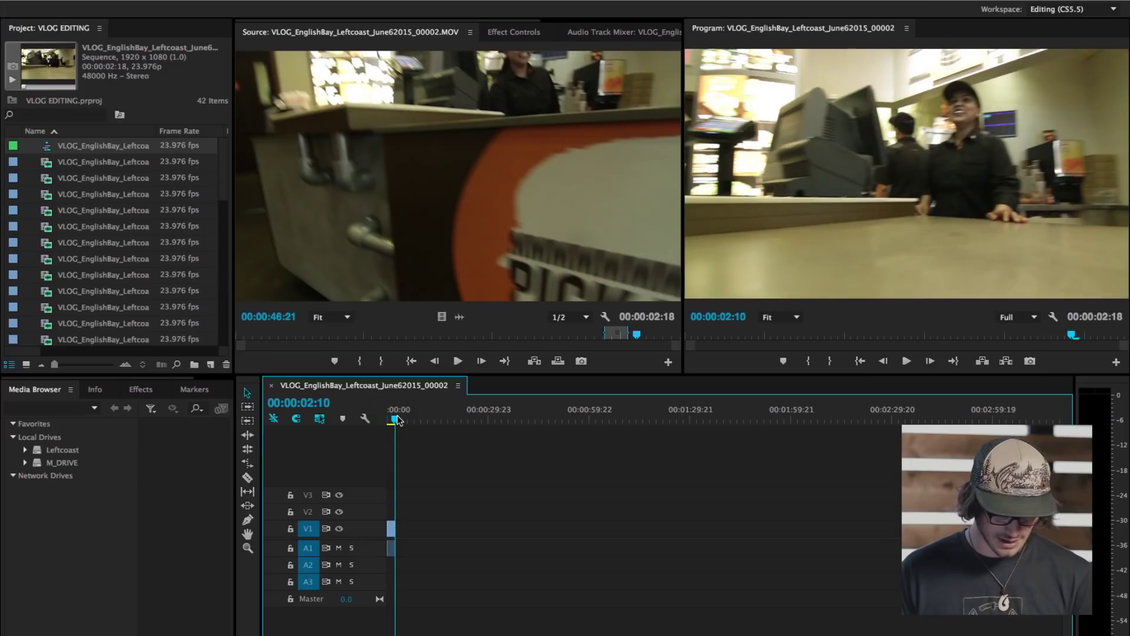
Preview the 00003 clip in the Source monitor
double_click(46, 180)
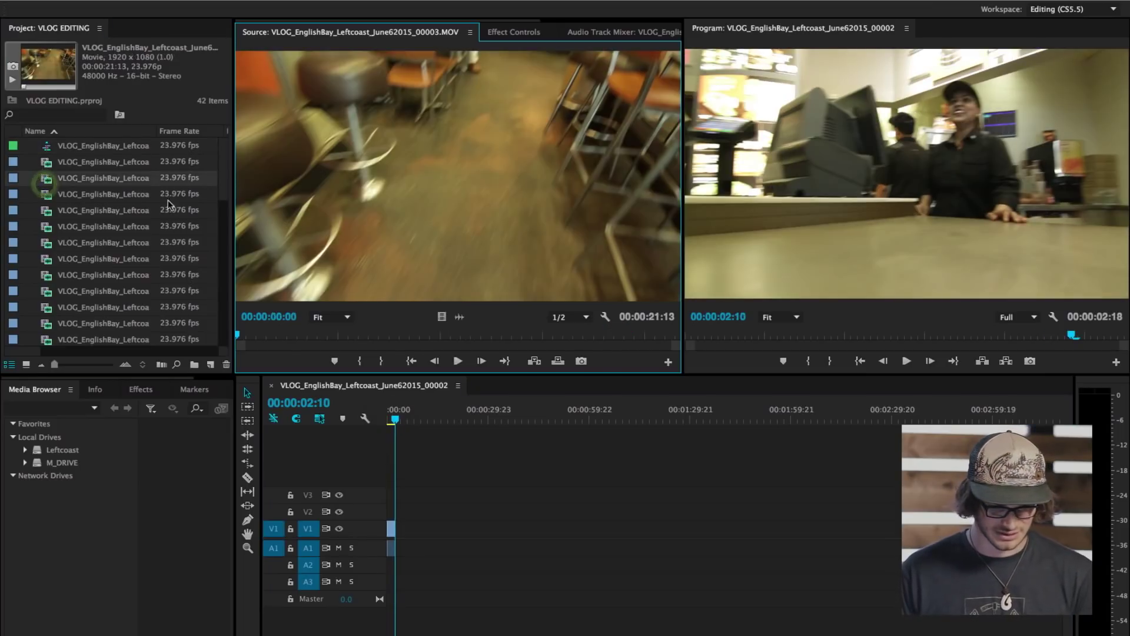
key("space")
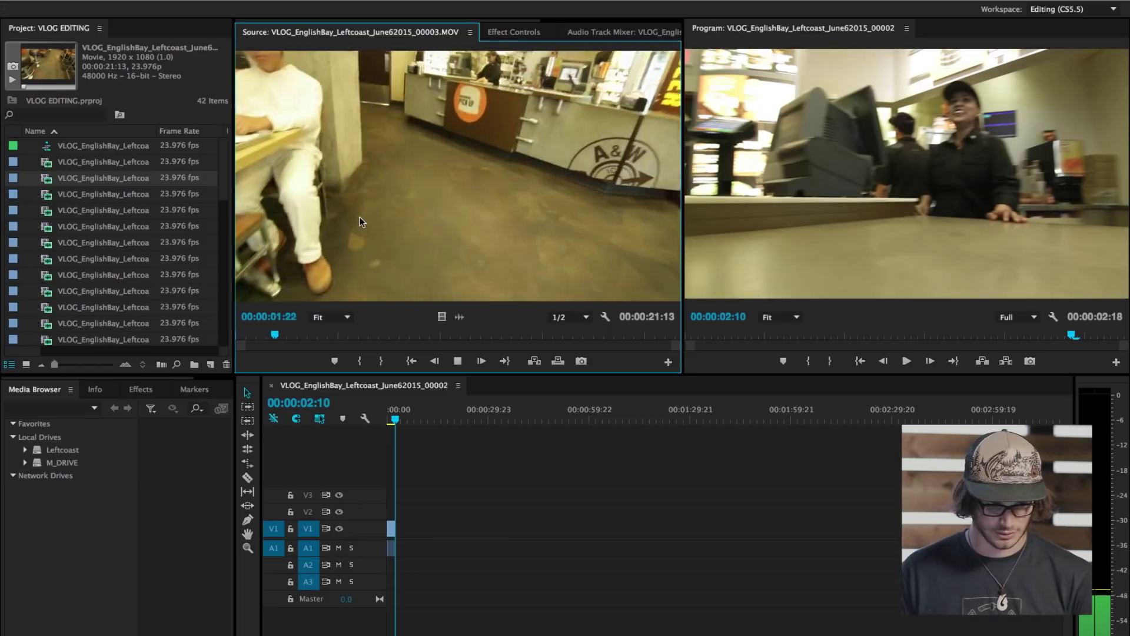
key("space")
Insert the 00004 burger bite from 00:00:13:04, extending the sequence to 00:00:05:12
double_click(49, 198)
key("space")
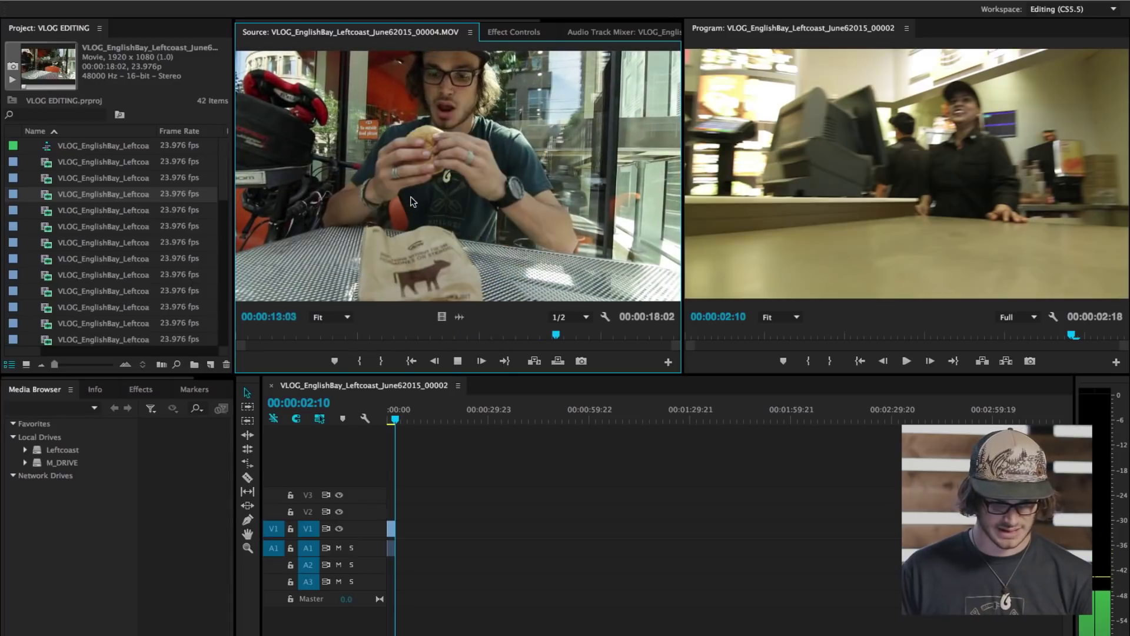
key("space")
key("i")
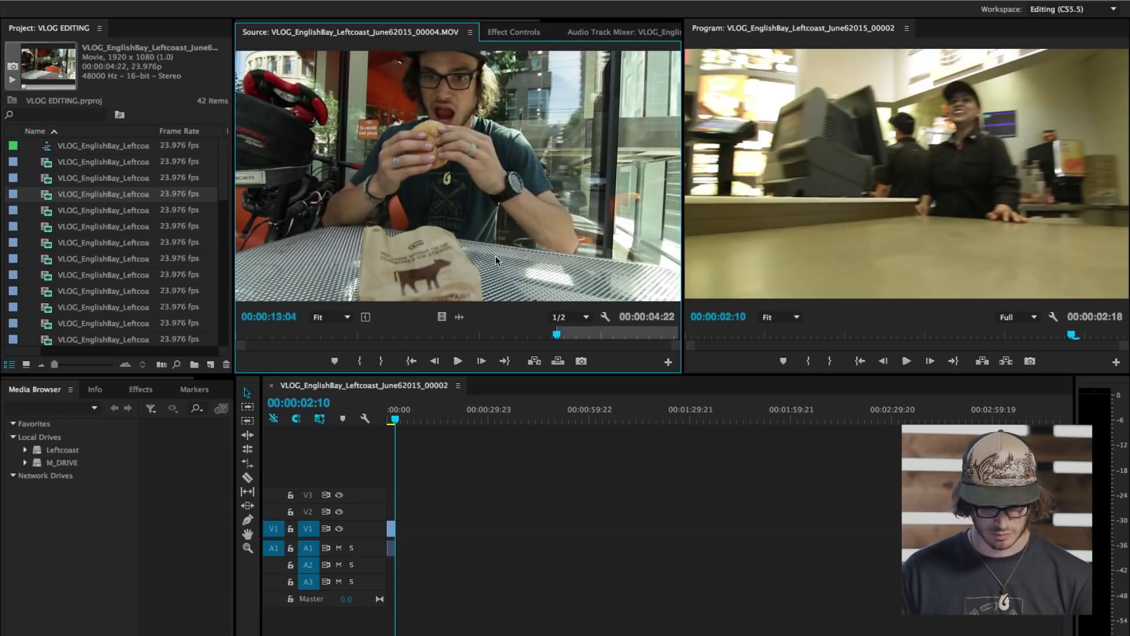
key("space")
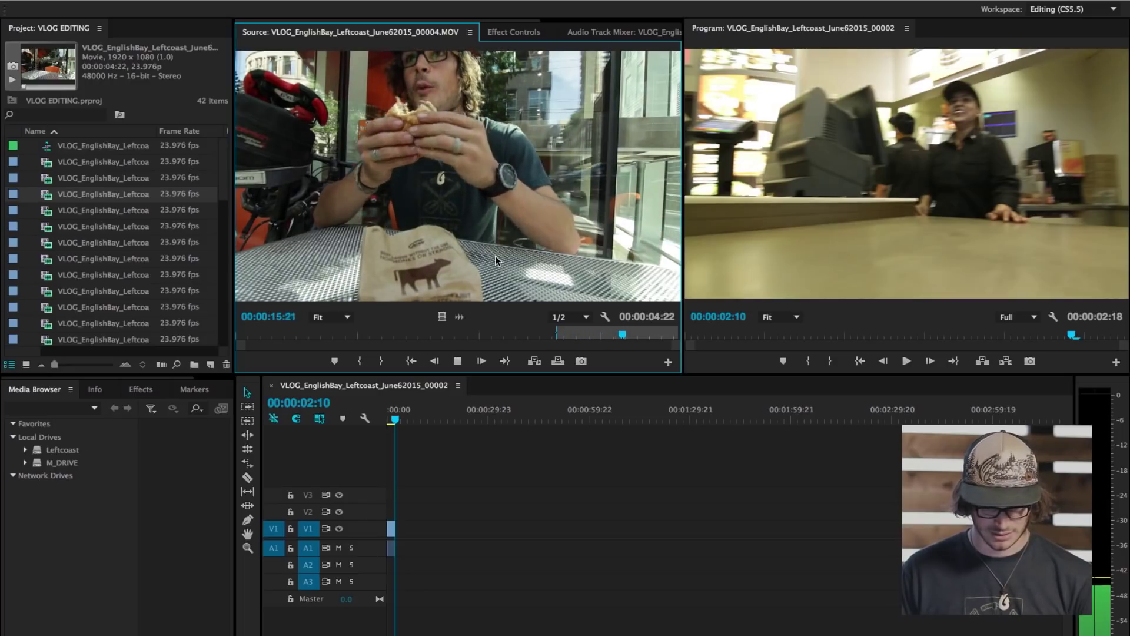
key("o")
key("space")
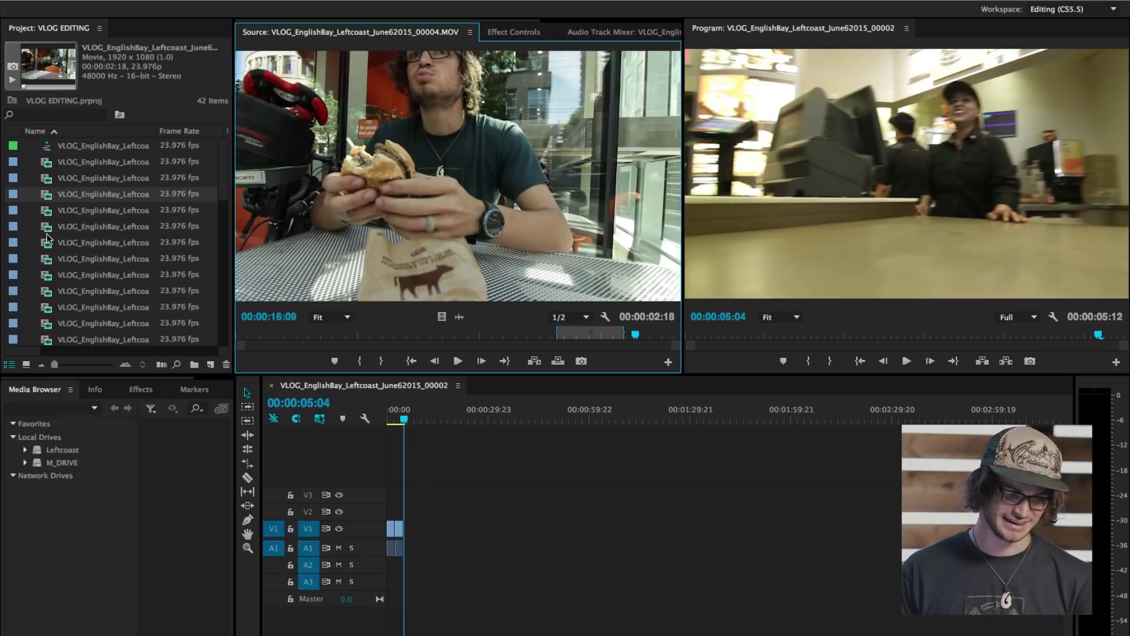
double_click(44, 210)
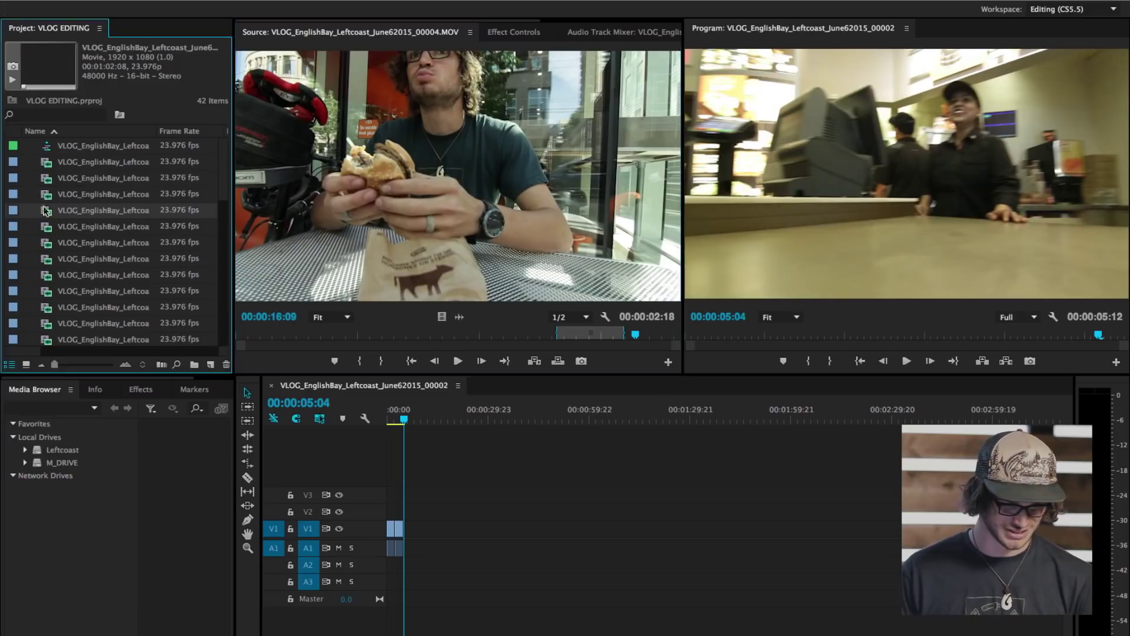
Insert a trimmed In/Out section of the 00005 bike-ride clip into the sequence
key("space")
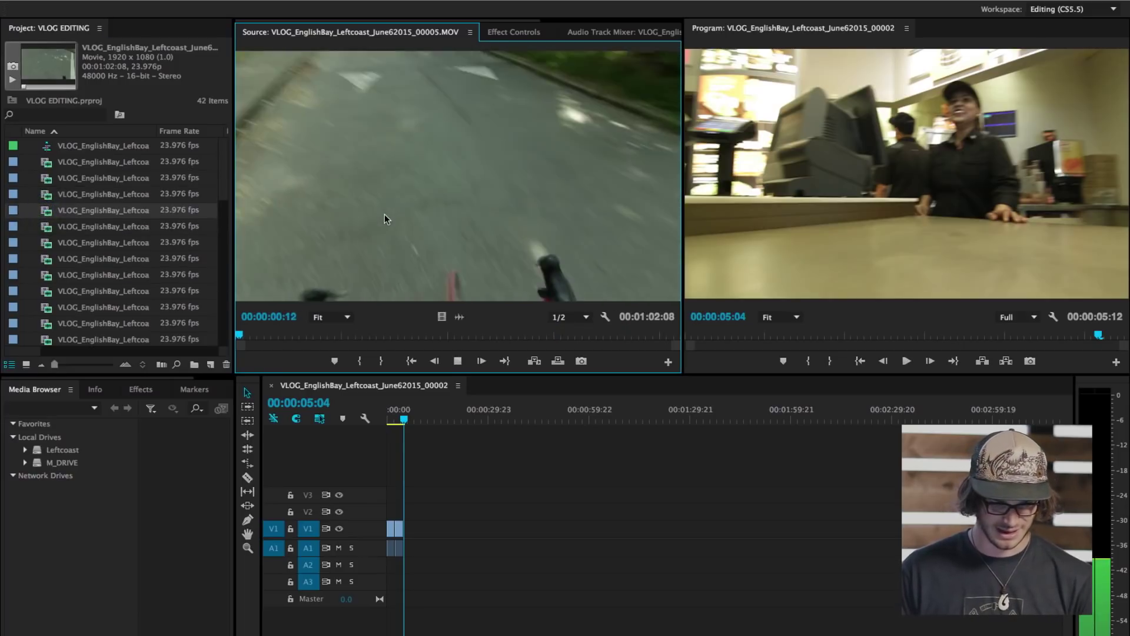
key("i")
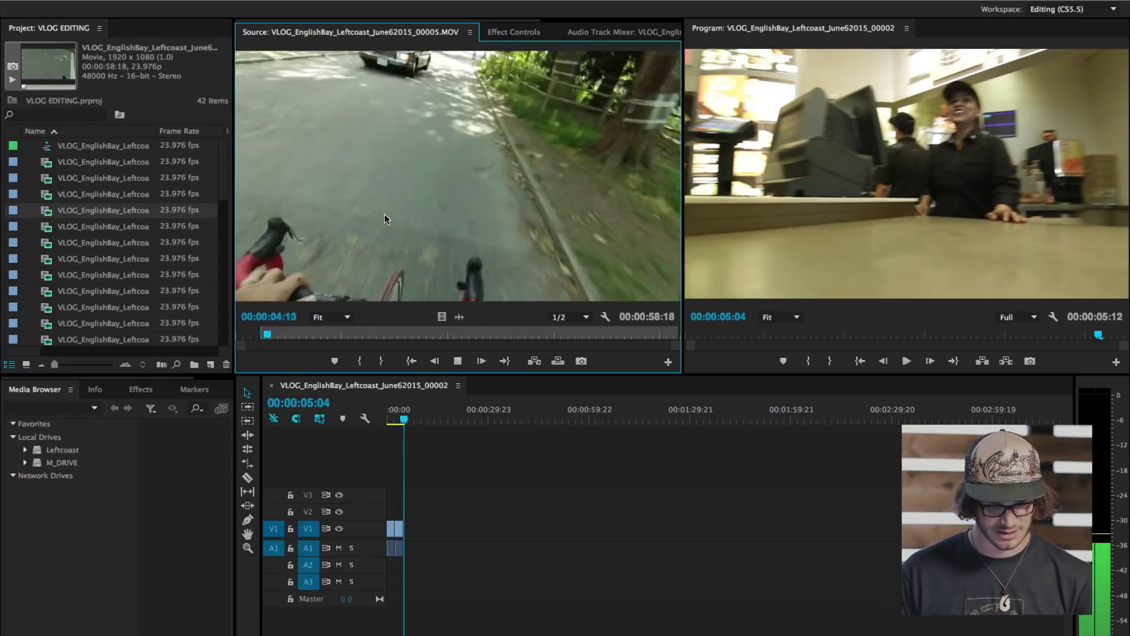
key("o")
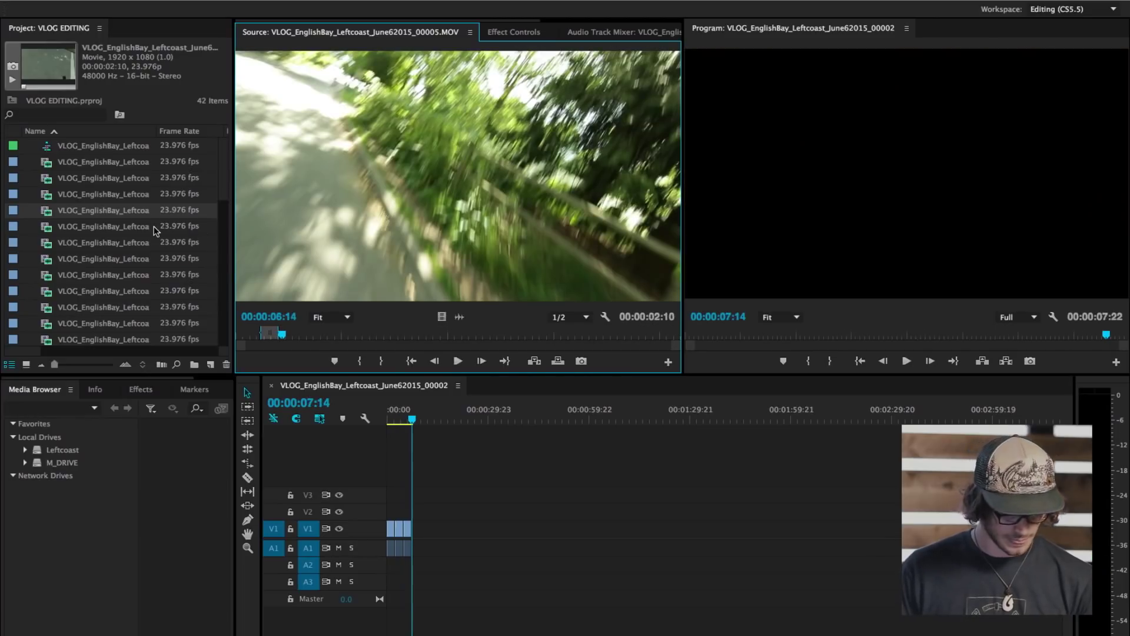
Add a section of the 00006 park clip starting at 00:00:03:18 to the sequence
double_click(46, 228)
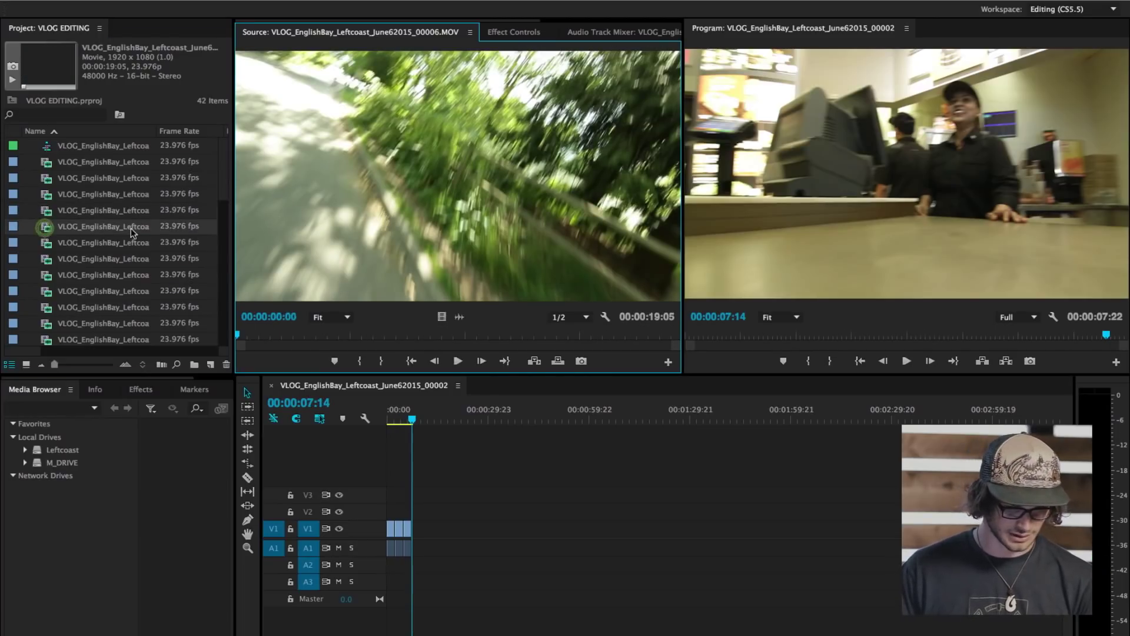
key("space")
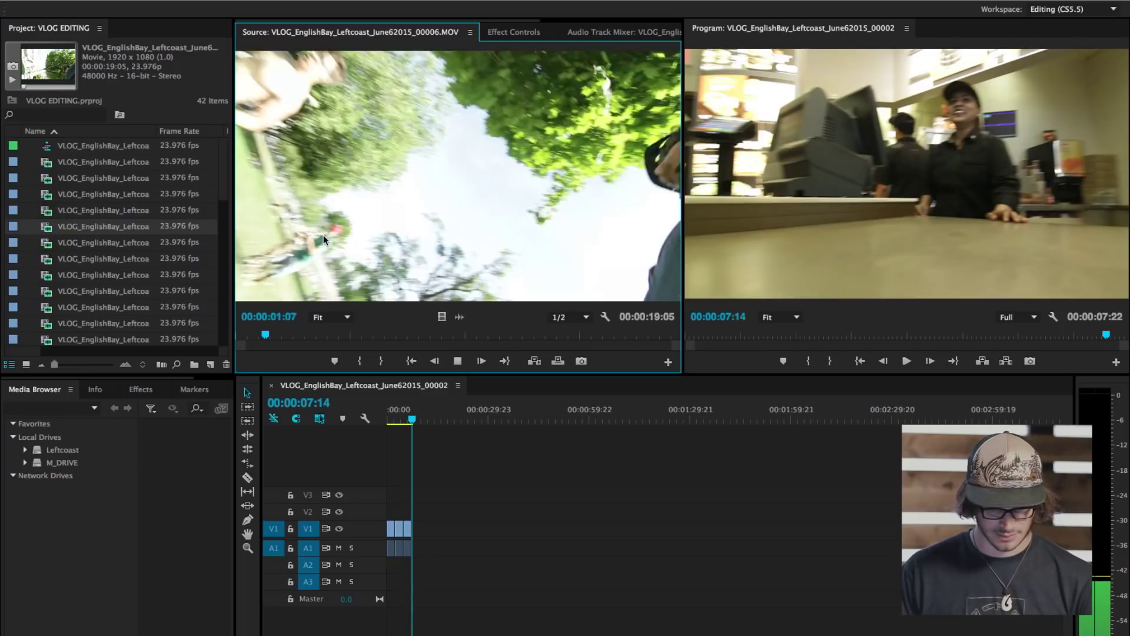
key("space")
key("i")
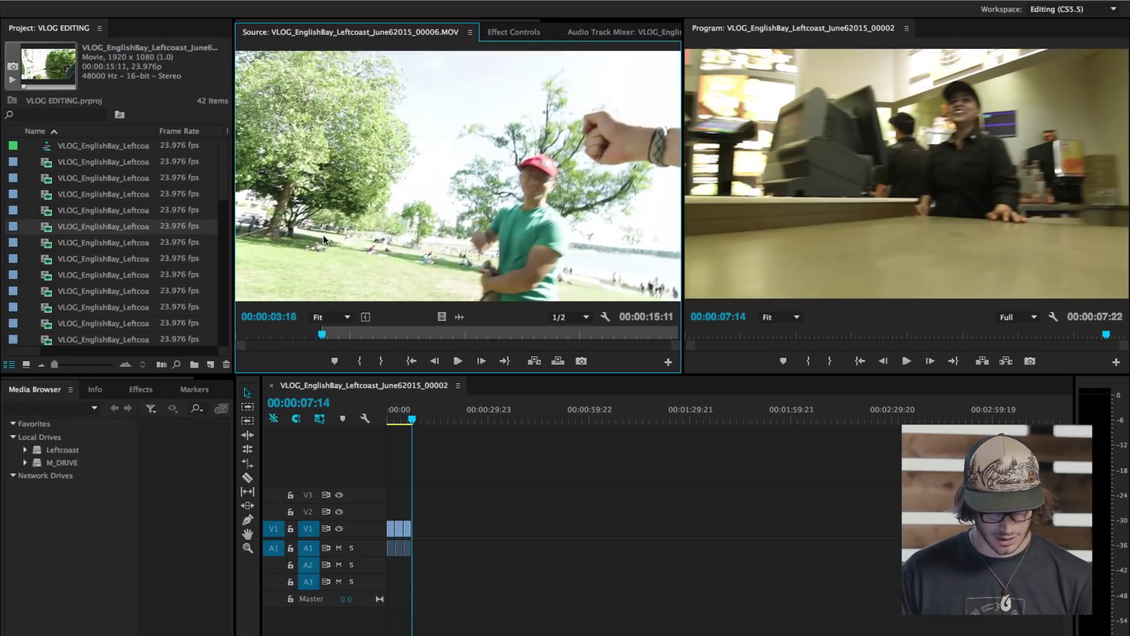
key("space")
key("o")
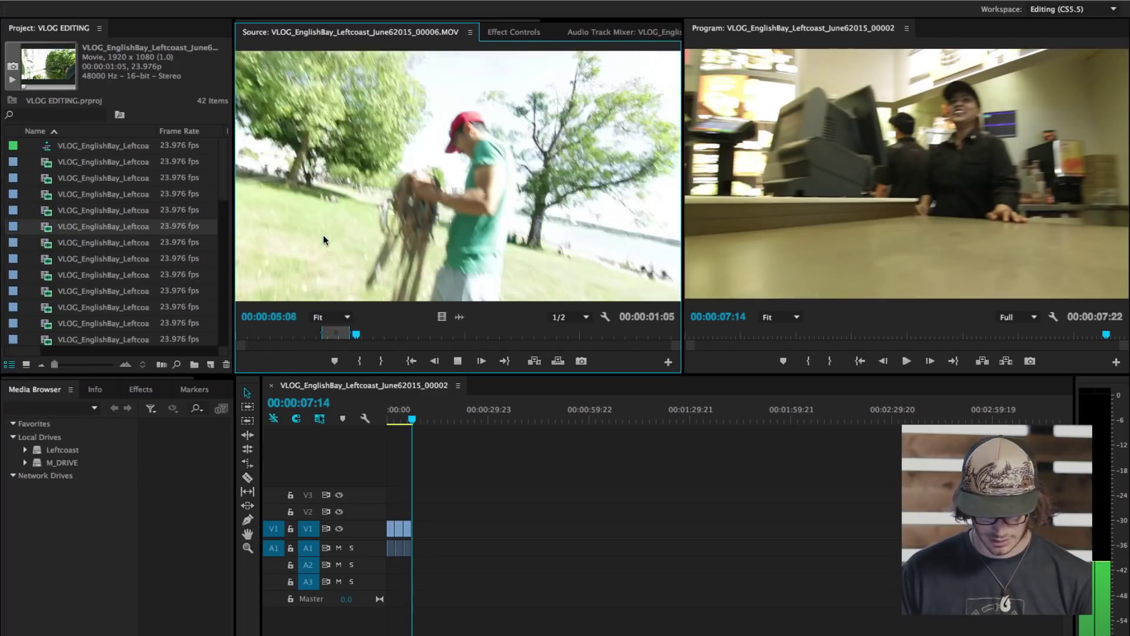
key(".")
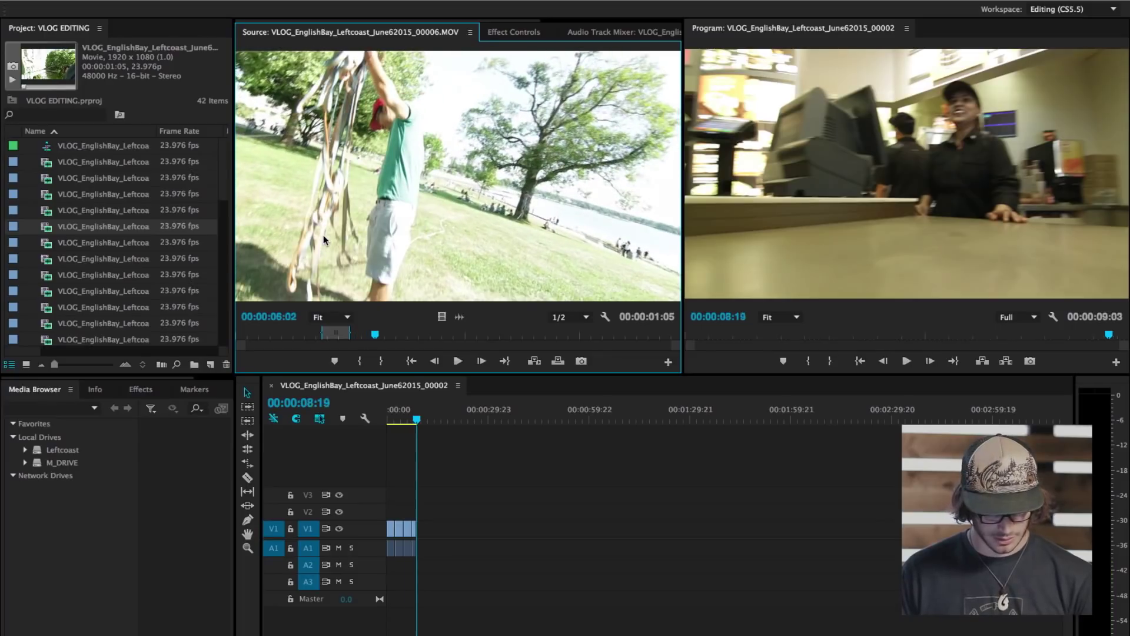
Mark an In/Out range in the 00007 clip
double_click(44, 243)
key("space")
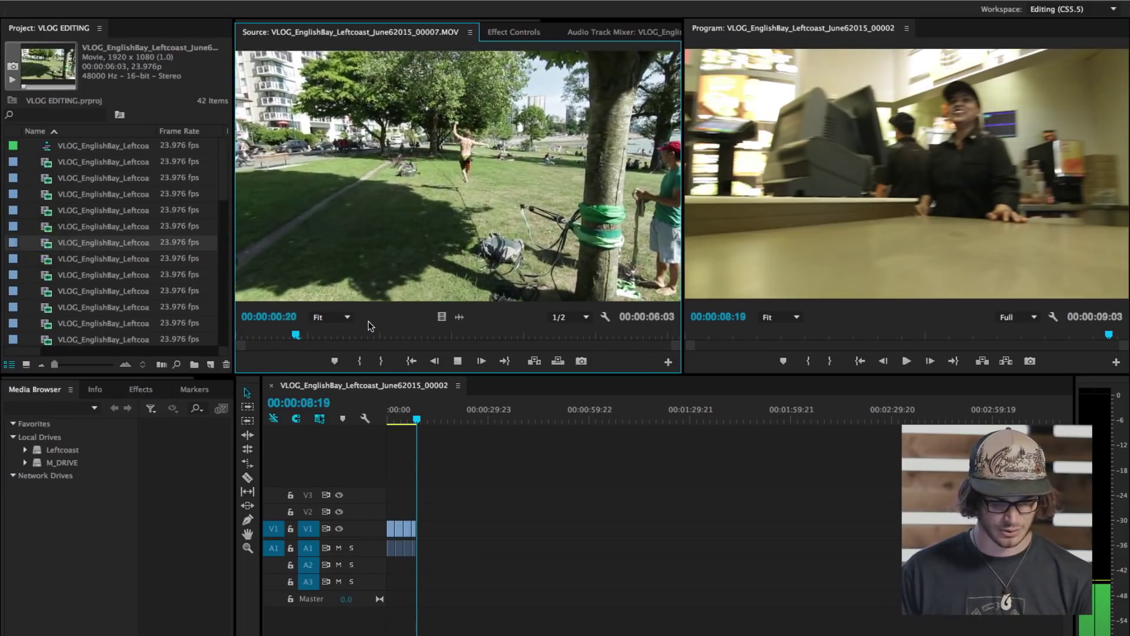
key("i")
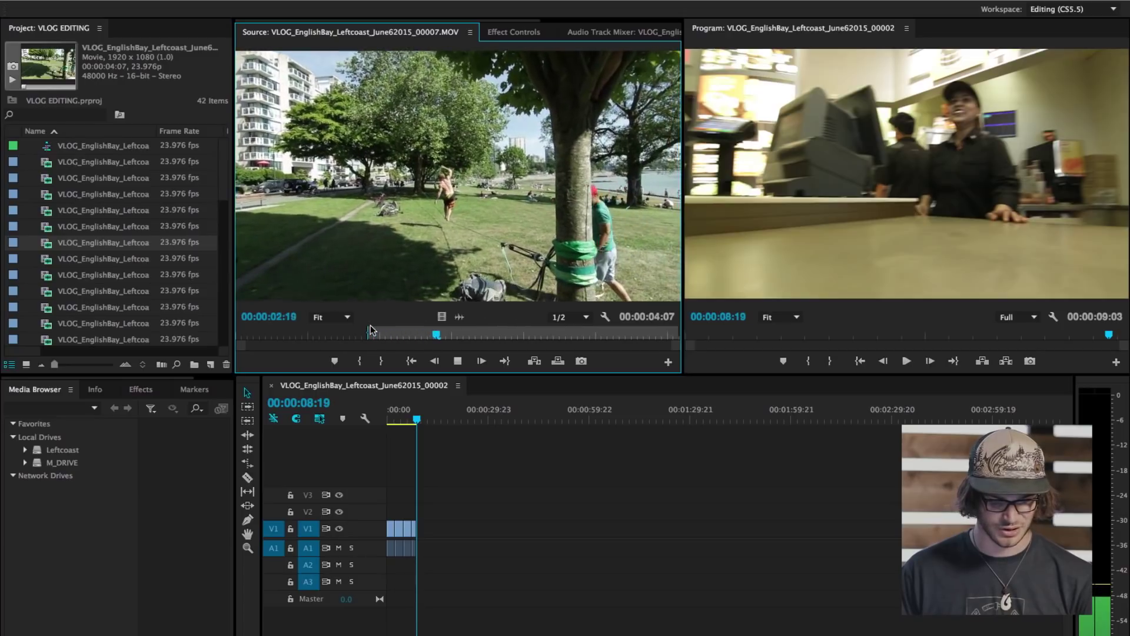
key("o")
key("space")
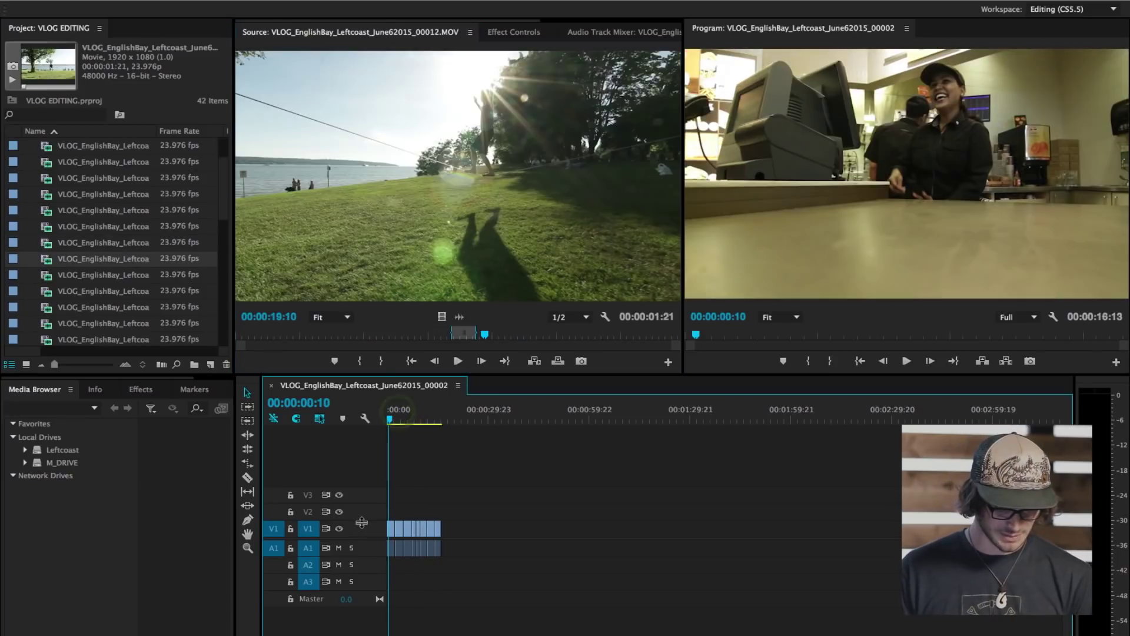
Heighten the V1 and A1 tracks and zoom the timeline in to show each clip's thumbnails
left_click_drag(365, 497, 364, 497)
left_click_drag(369, 557, 369, 583)
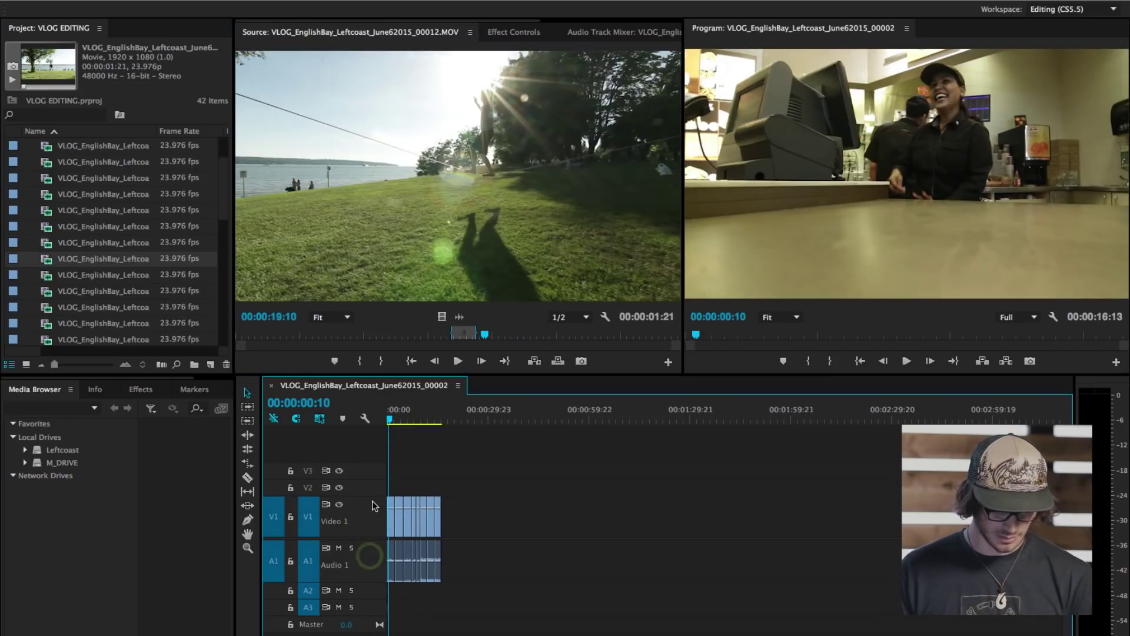
key("equal")
key("equal")
key("equal")
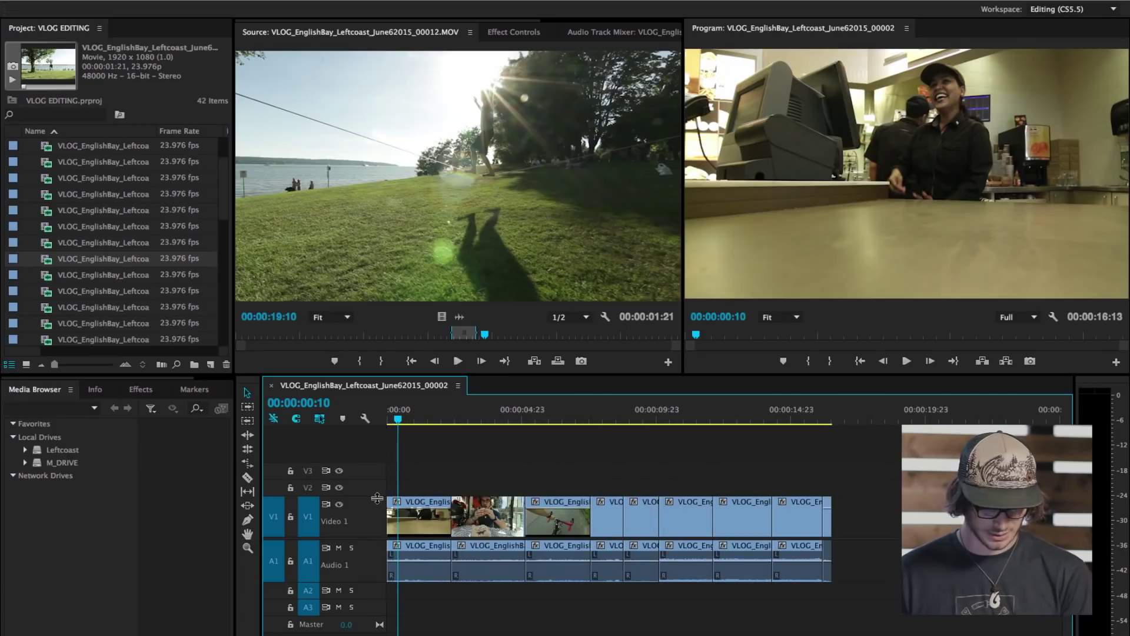
left_click_drag(376, 494, 377, 485)
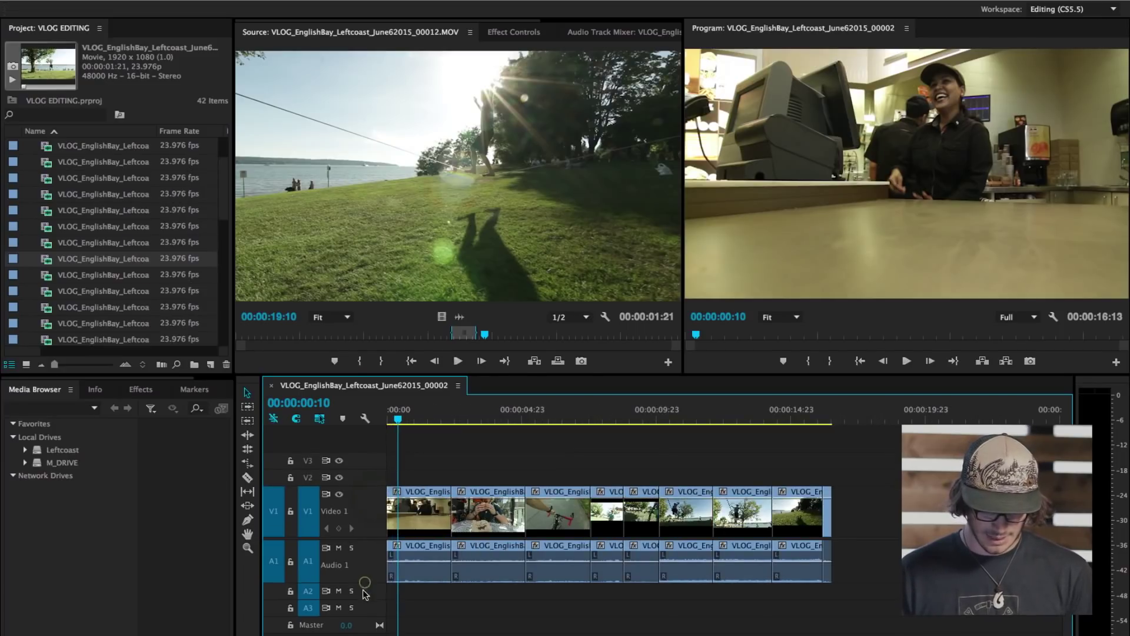
left_click_drag(365, 582, 365, 589)
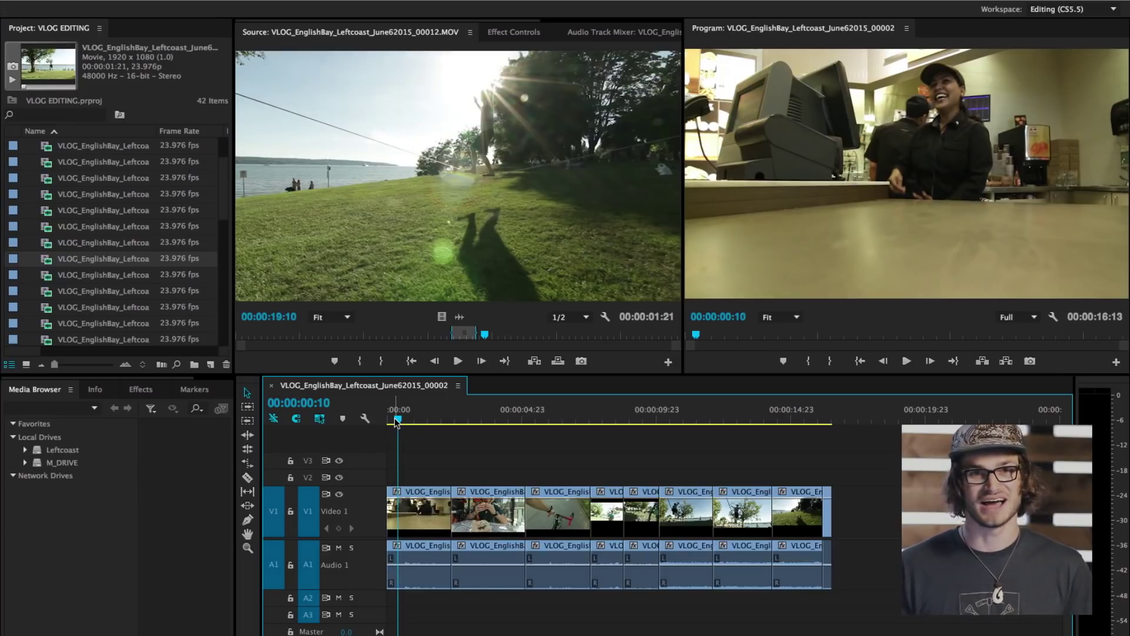
Razor the opening clip at 00:00:01:17, delete the leftover piece, and slide later clips left
key("space")
key("space")
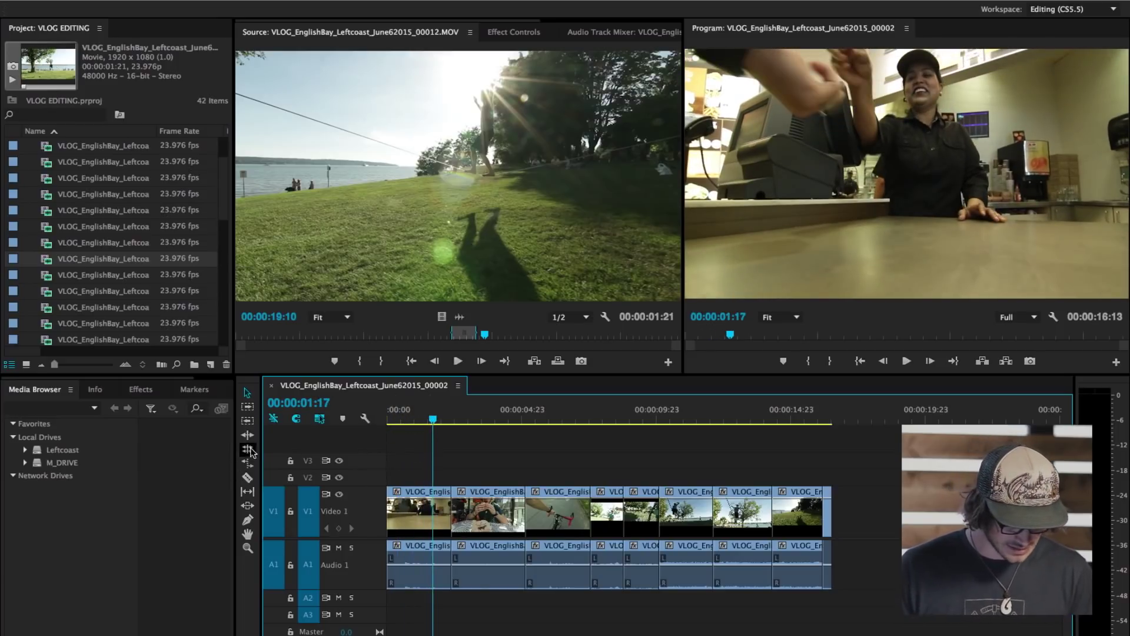
left_click(247, 477)
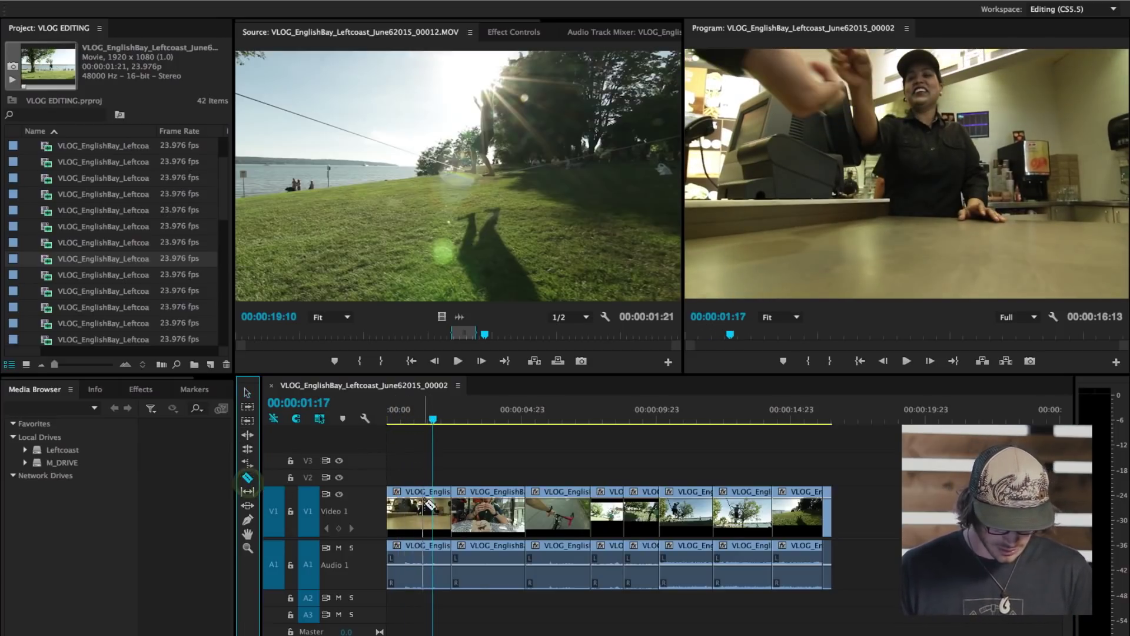
left_click(433, 508)
key("v")
left_click(441, 512)
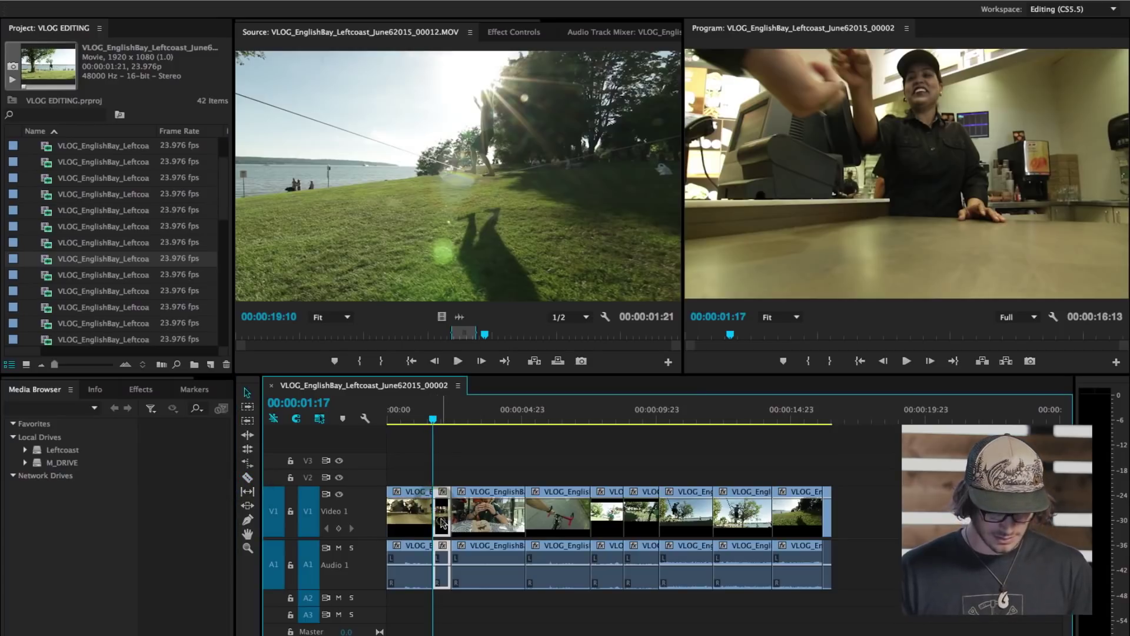
key("Delete")
left_click_drag(877, 560, 456, 491)
left_click_drag(494, 526, 475, 526)
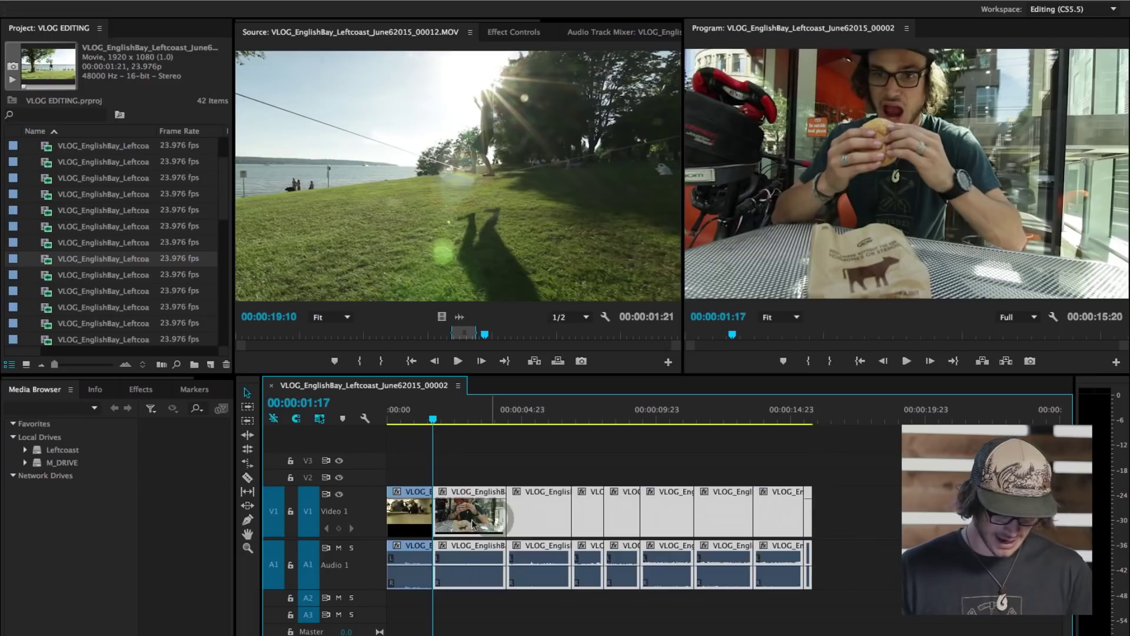
Ripple-trim the second clip's start at 00:00:02:10 and its end at the playhead
left_click(451, 419)
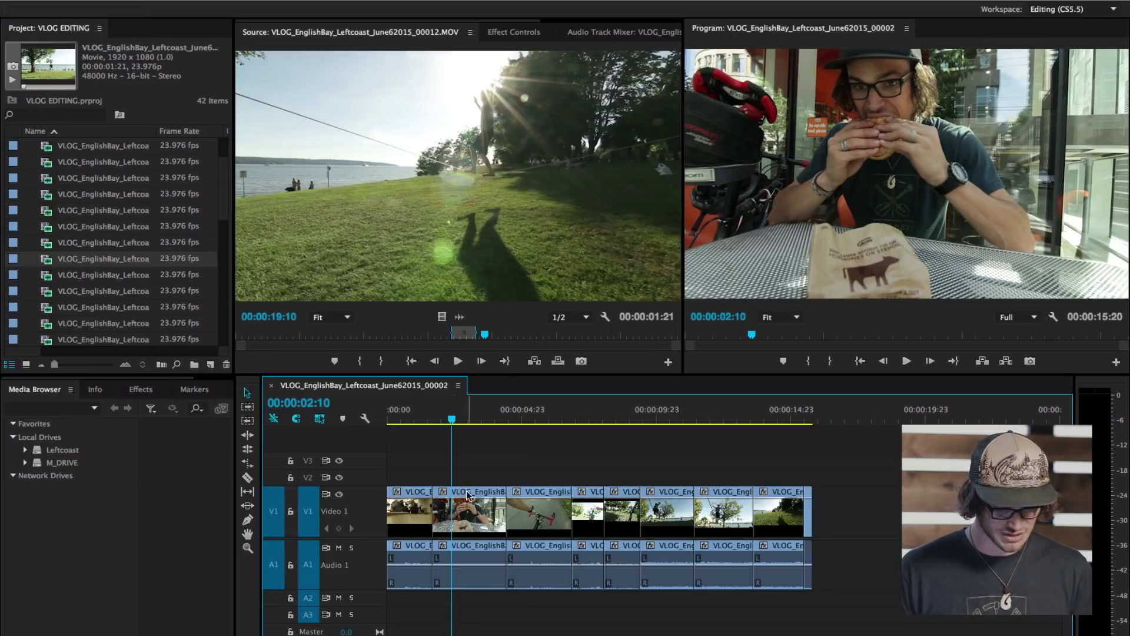
key("q")
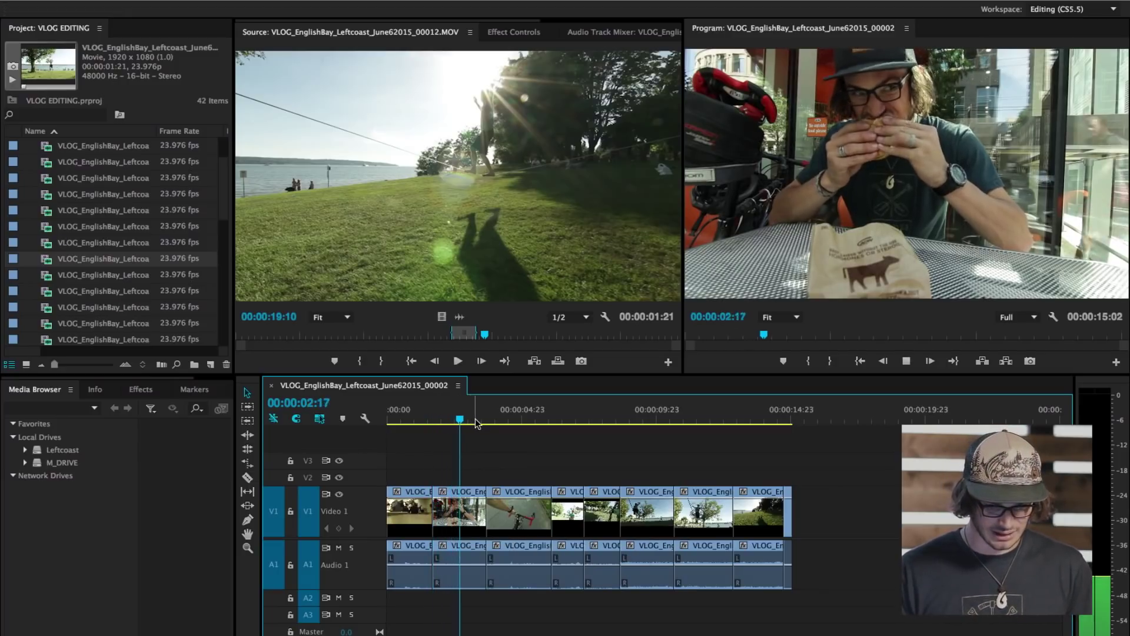
key("space")
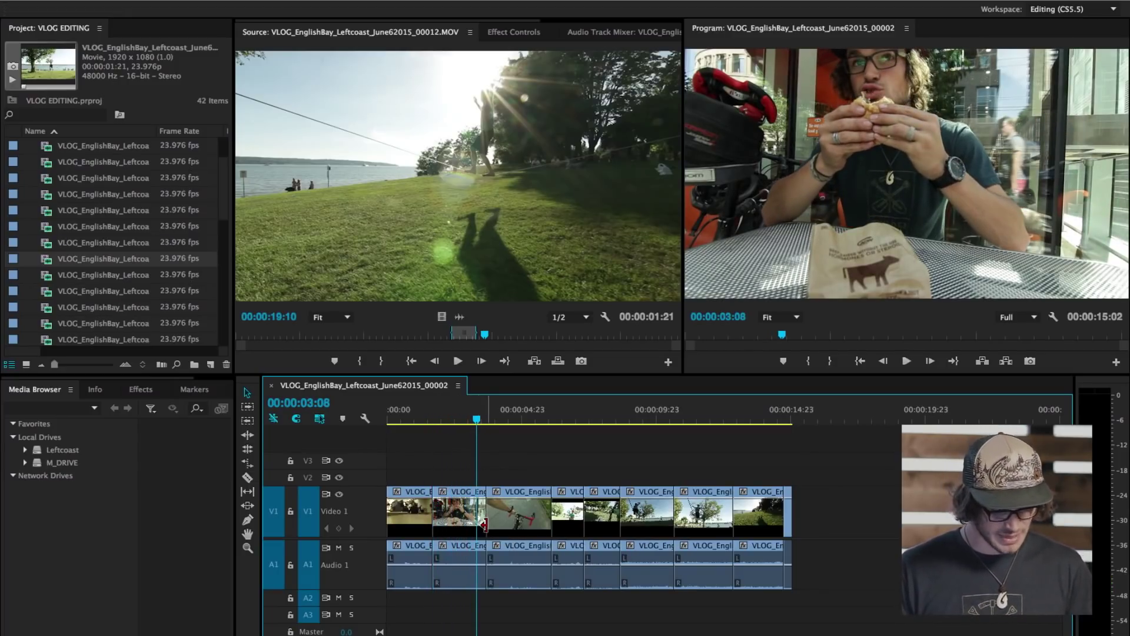
key("w")
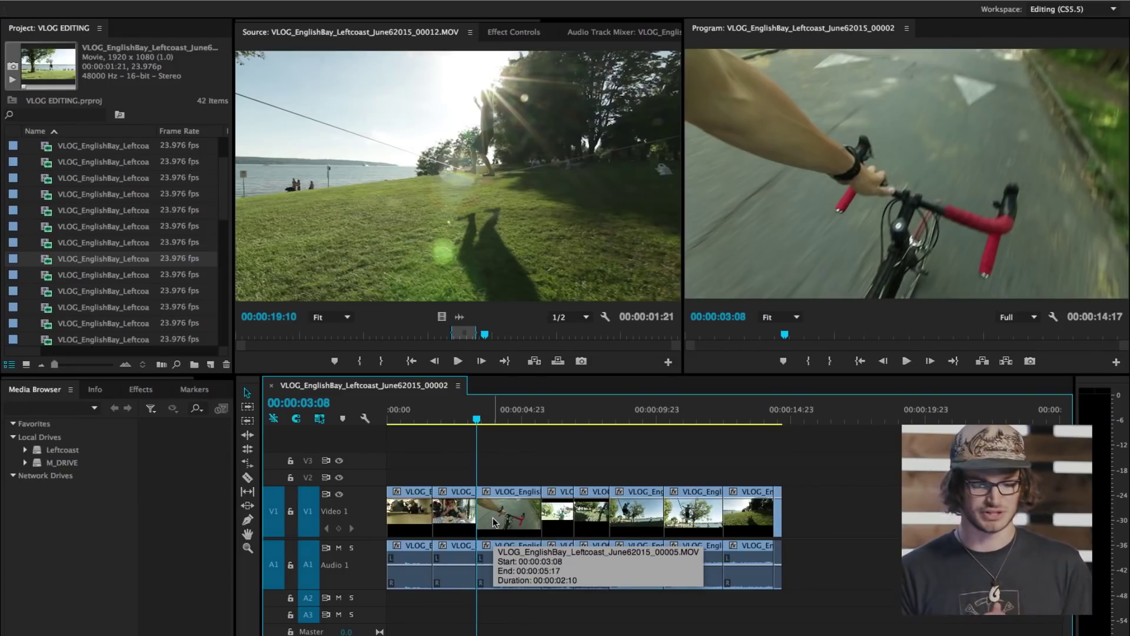
Ripple-trim the bike clip's end at the playhead, shortening the sequence to 00:00:14:09
key("space")
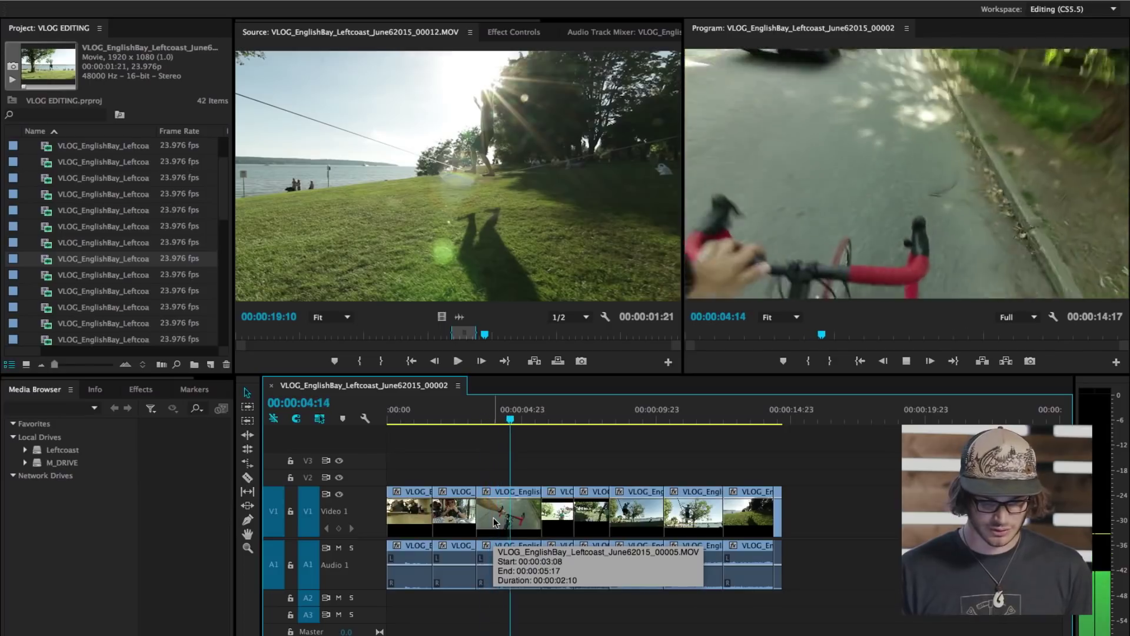
key("space")
key("w")
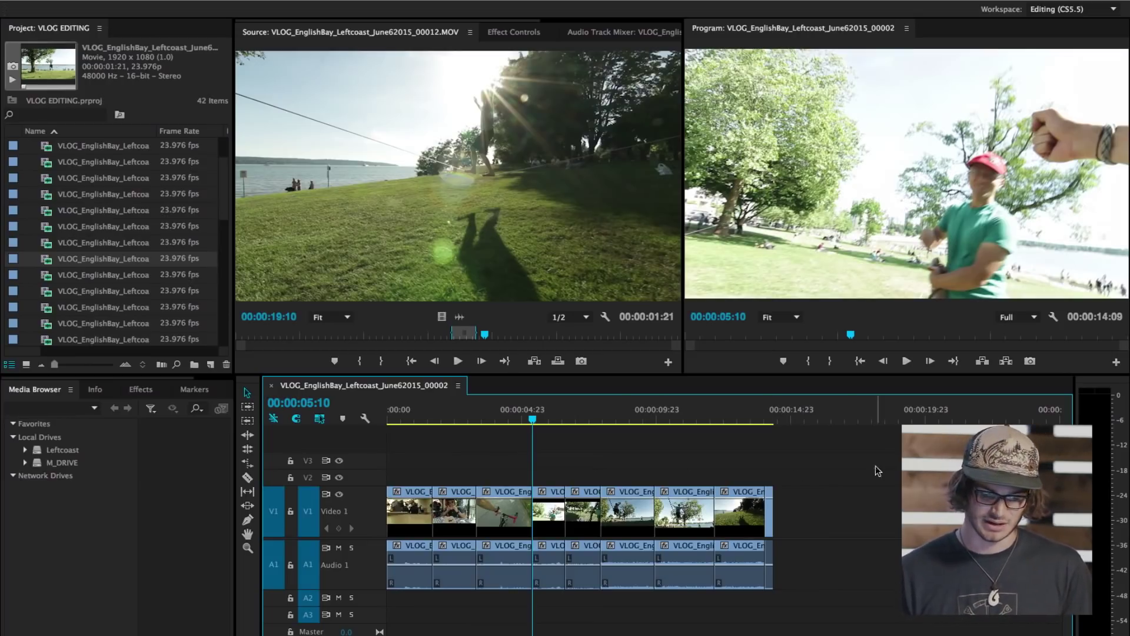
left_click_drag(875, 465, 530, 588)
left_click(669, 450)
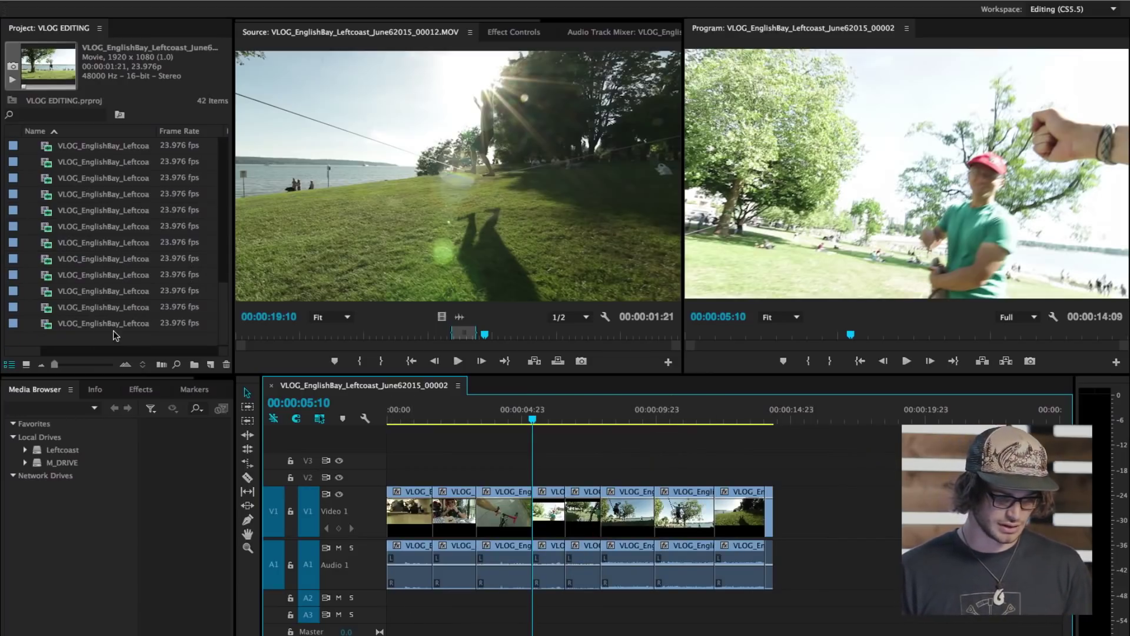
Import Generdyn - Funky Chinese Kitty.mp3 and place it on Audio 2 from the sequence start
double_click(113, 334)
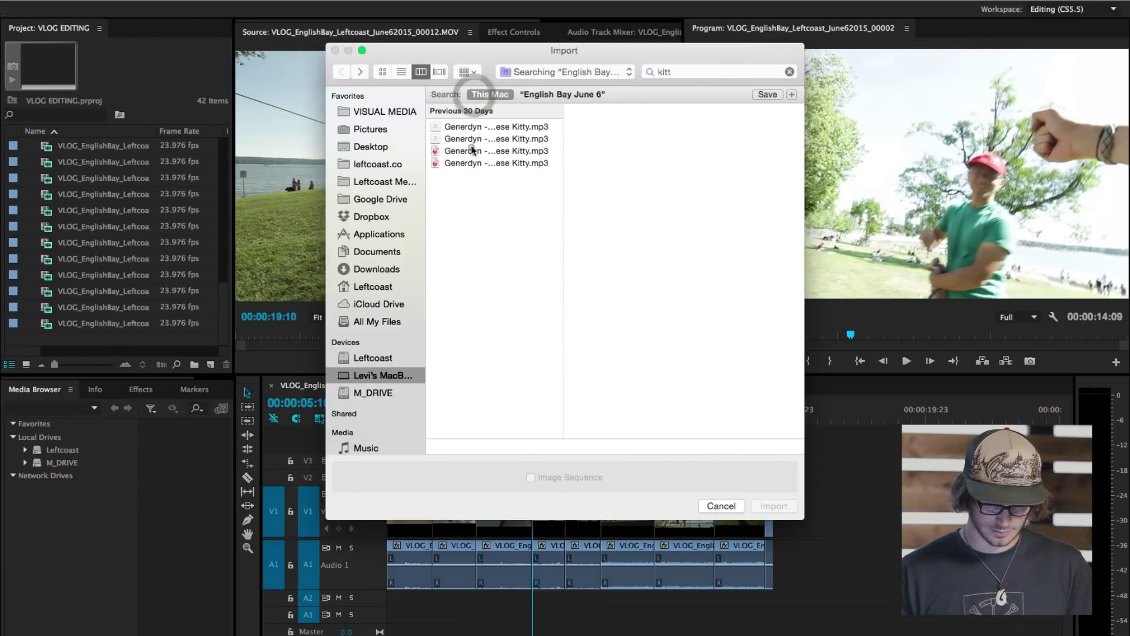
double_click(469, 147)
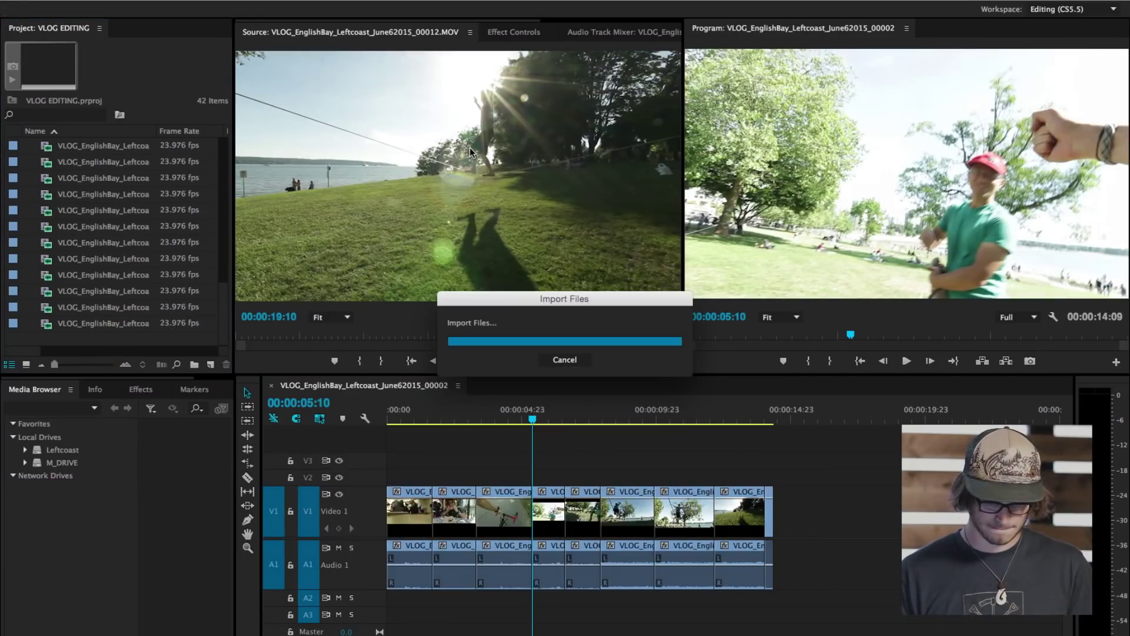
left_click_drag(49, 147, 429, 584)
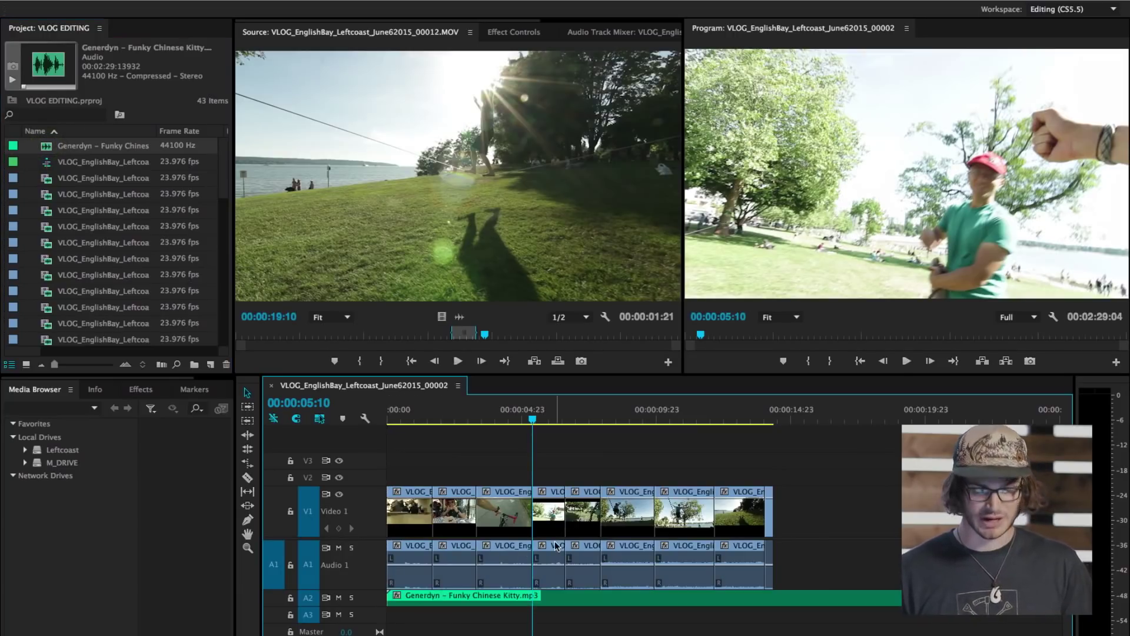
key("space")
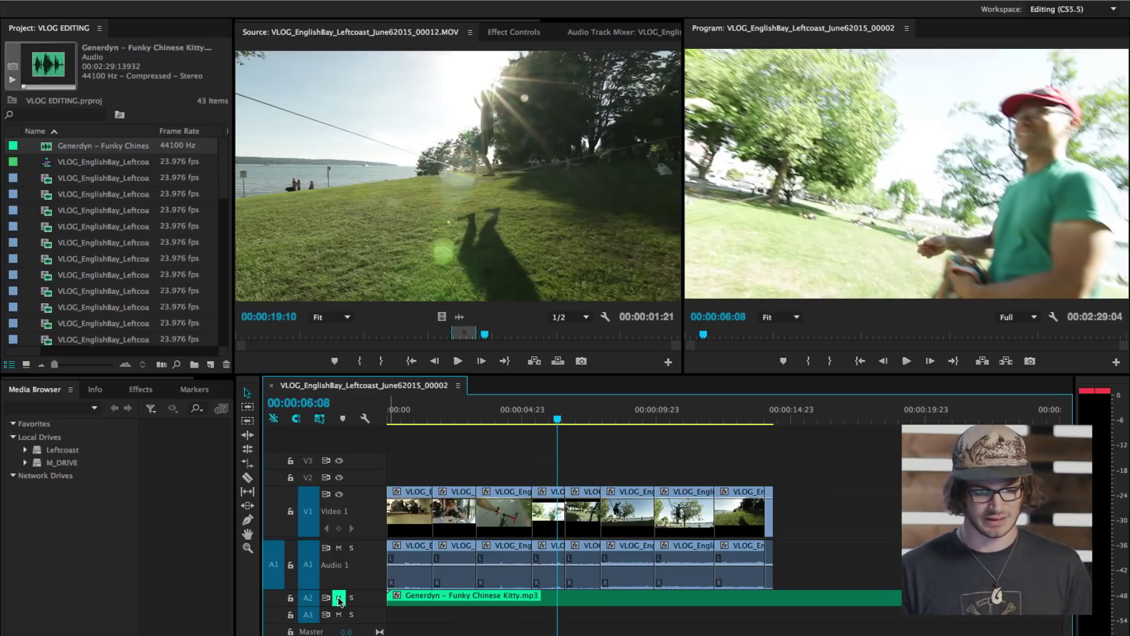
Lock the A2 music track and redo the ripple trim near 00:00:06:08 so only video shortens
key("w")
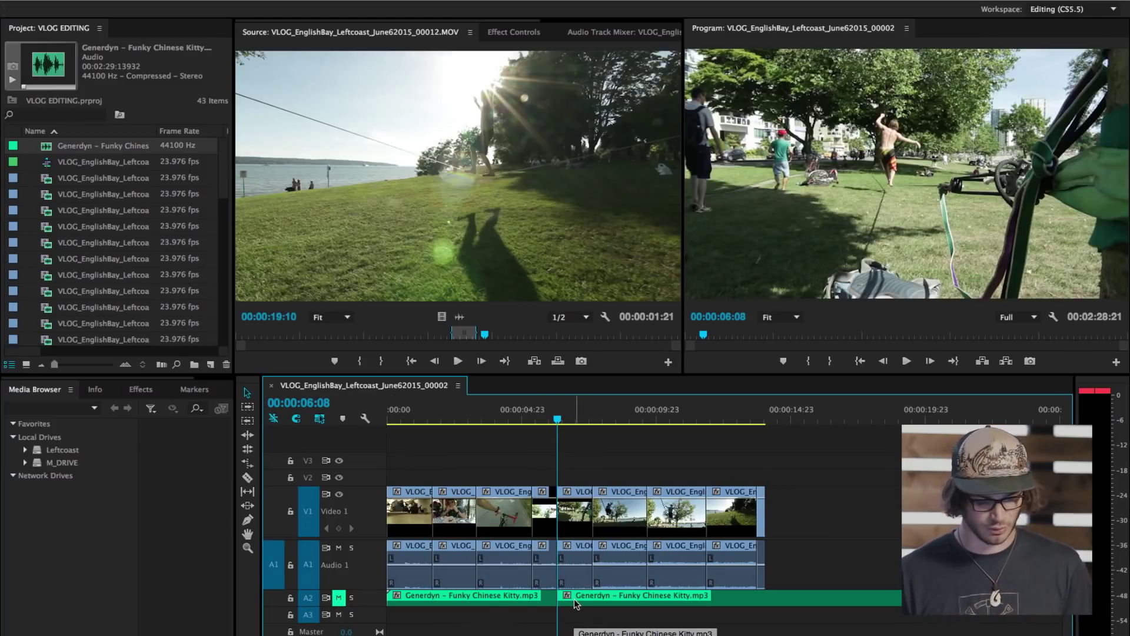
key("ctrl+z")
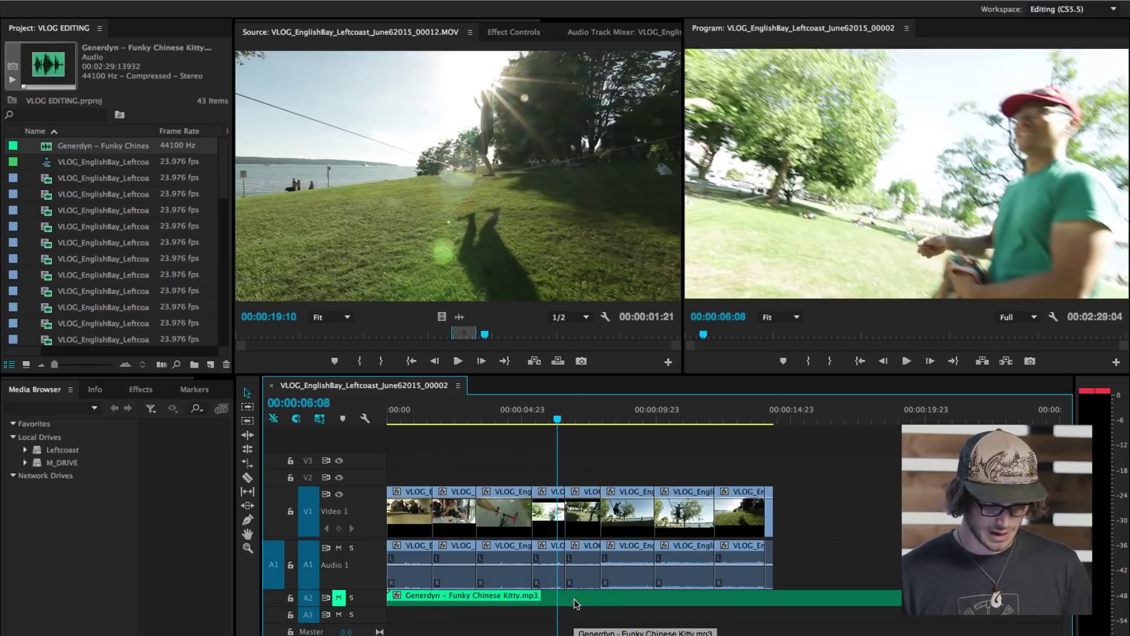
left_click(290, 598)
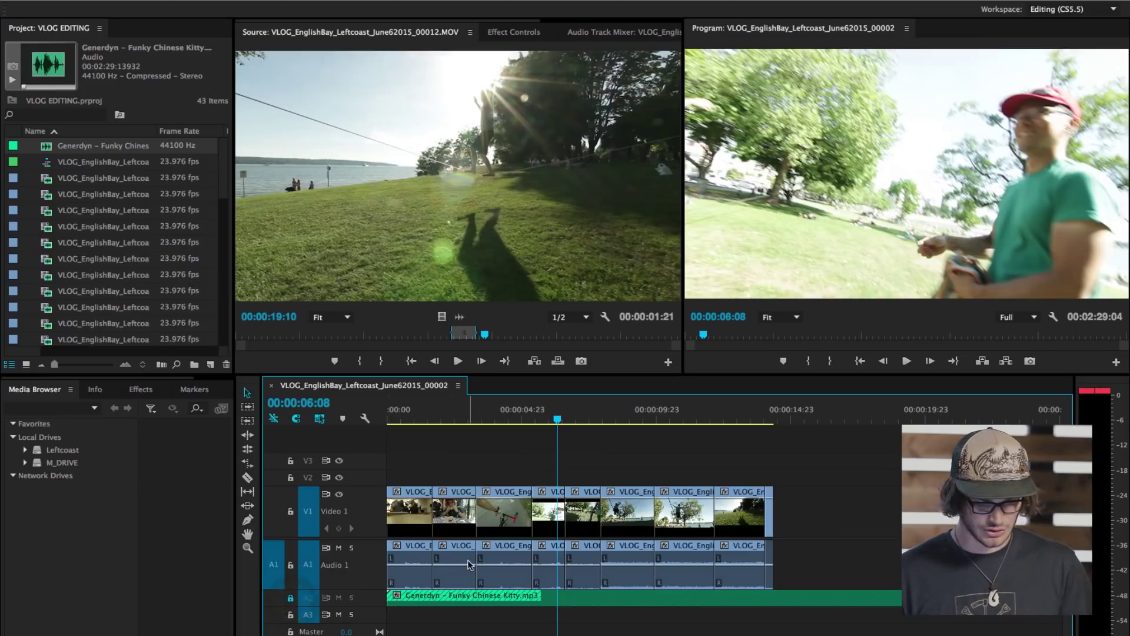
key("w")
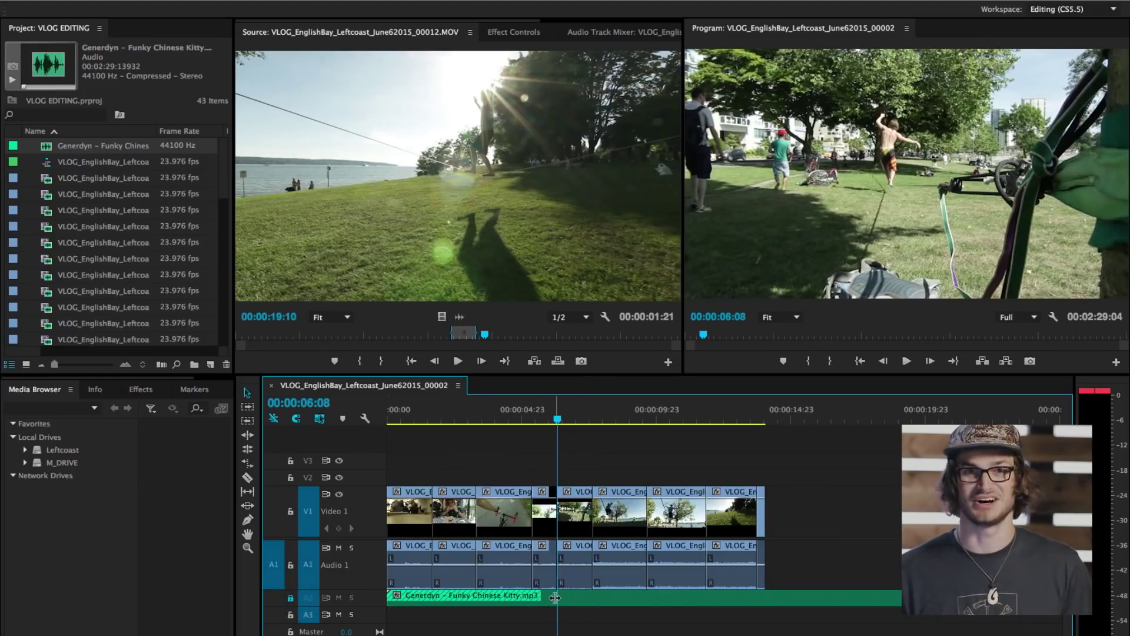
left_click_drag(771, 471, 596, 583)
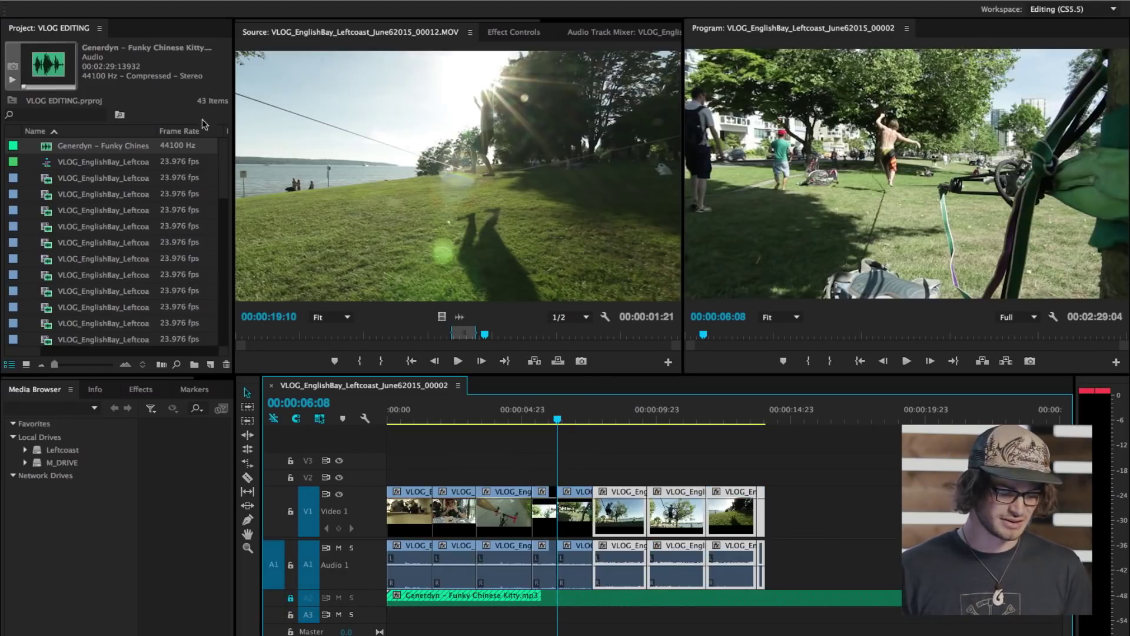
Assign the E key to Ripple Delete in Keyboard Shortcuts and save the change
left_click(127, 0)
mouse_move(41, 0)
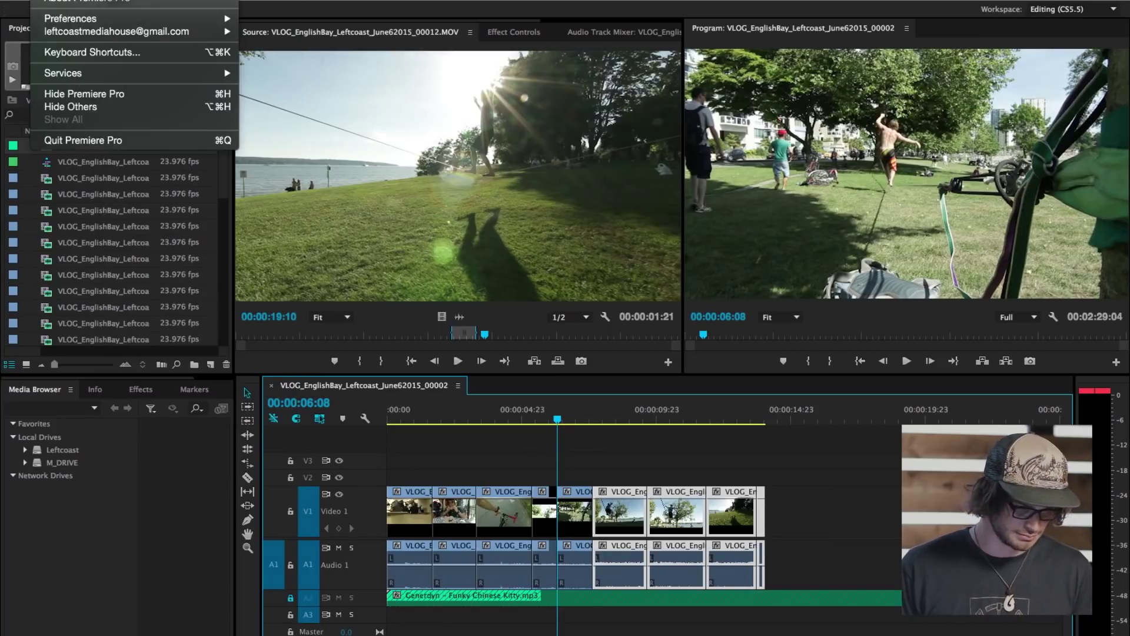
left_click(89, 53)
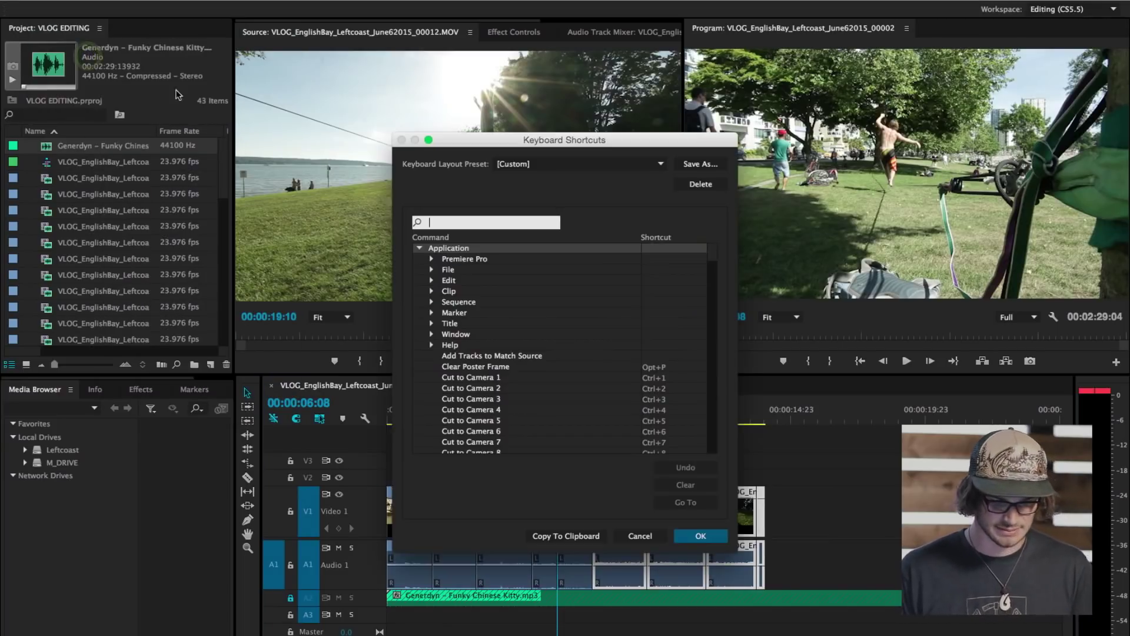
type("r")
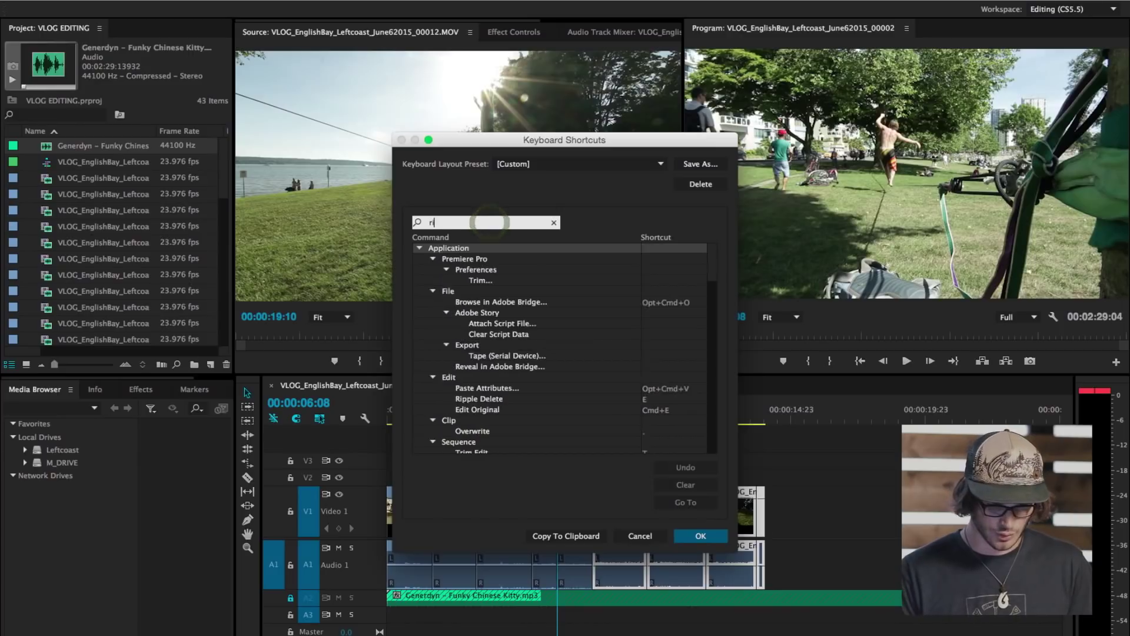
type("ipple d")
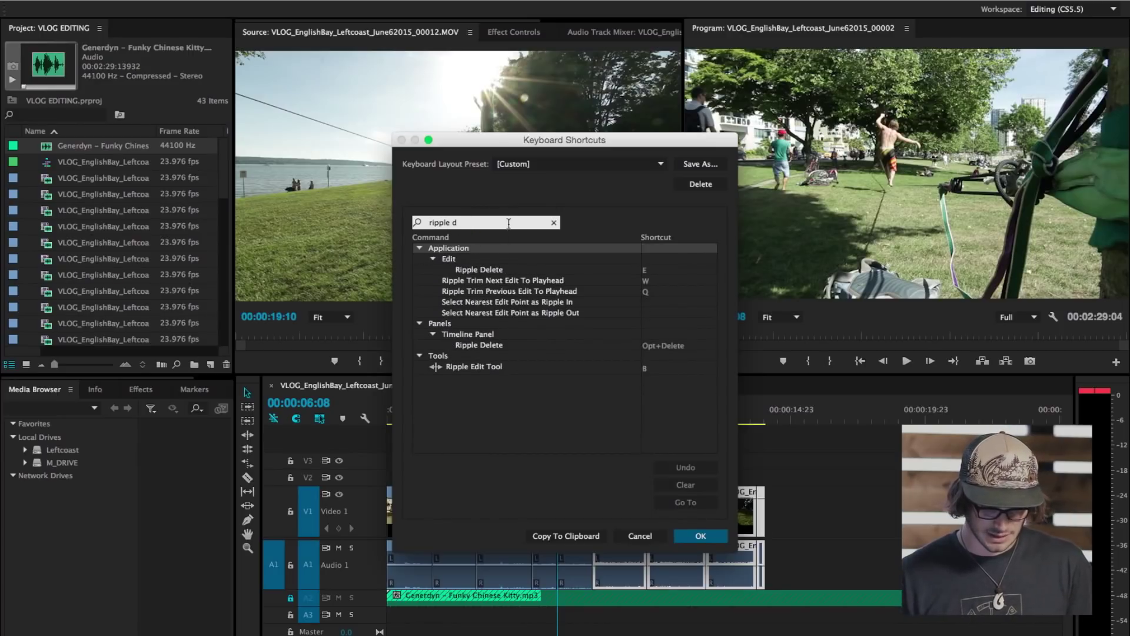
left_click(539, 274)
left_click(647, 271)
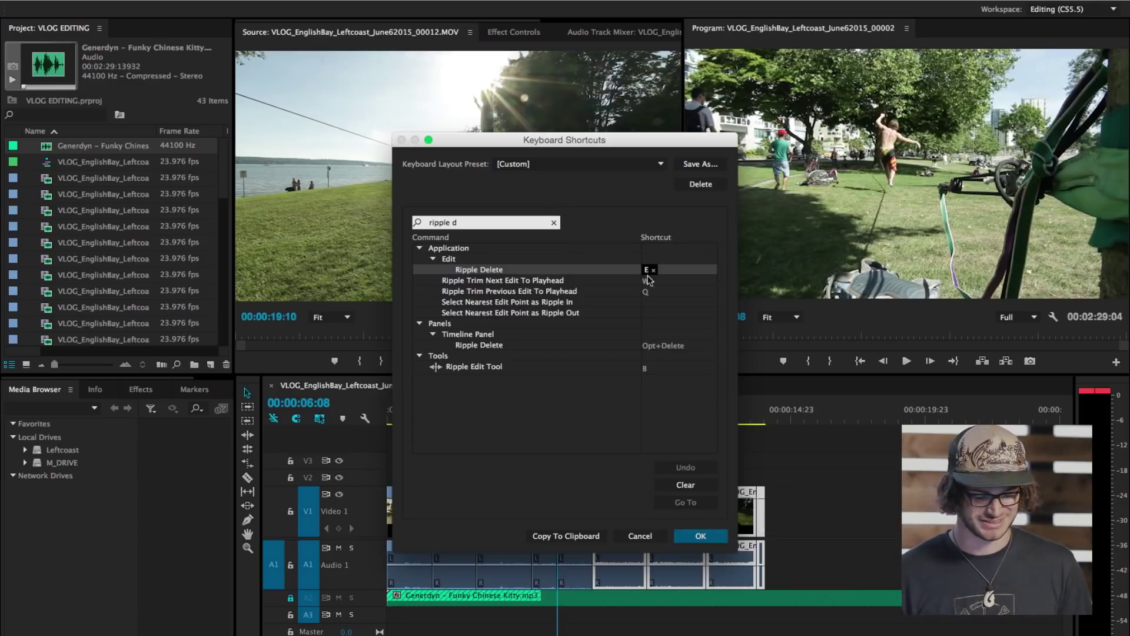
left_click(691, 534)
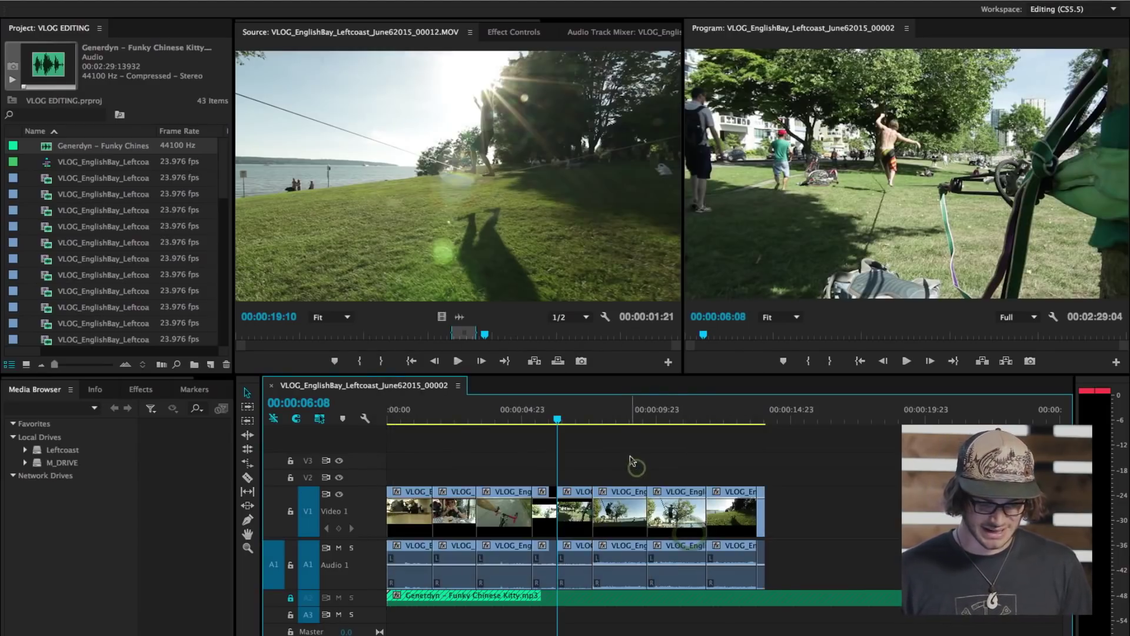
Ripple delete the slackline clip at 00:00:08:06 so the following clips slide left
left_click(608, 412)
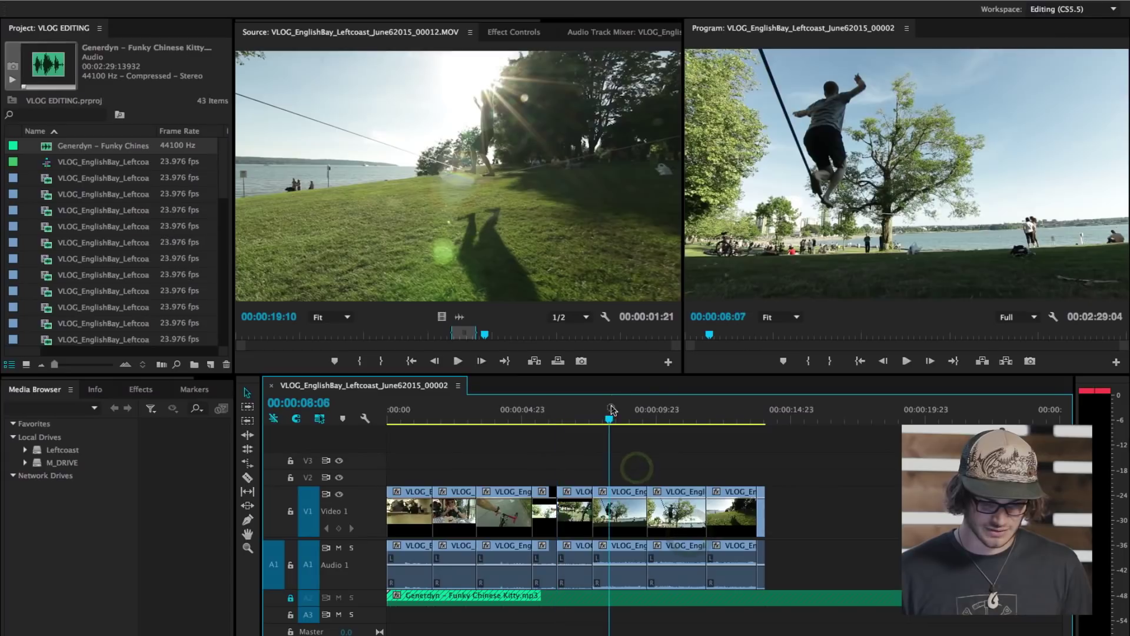
left_click(616, 522)
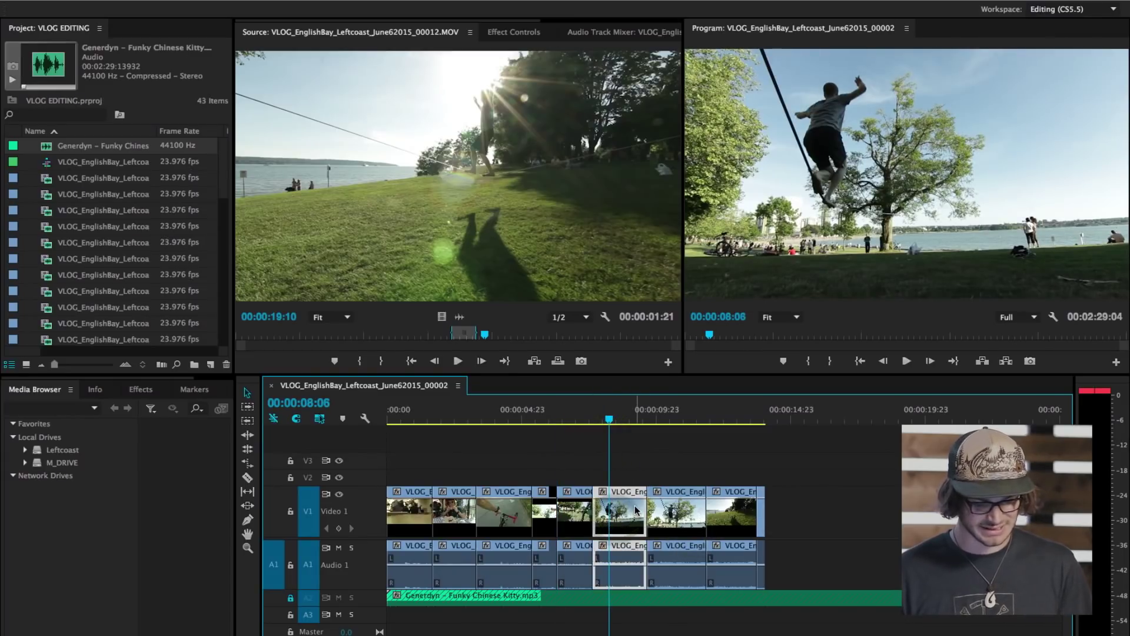
key("shift+Delete")
key("Up")
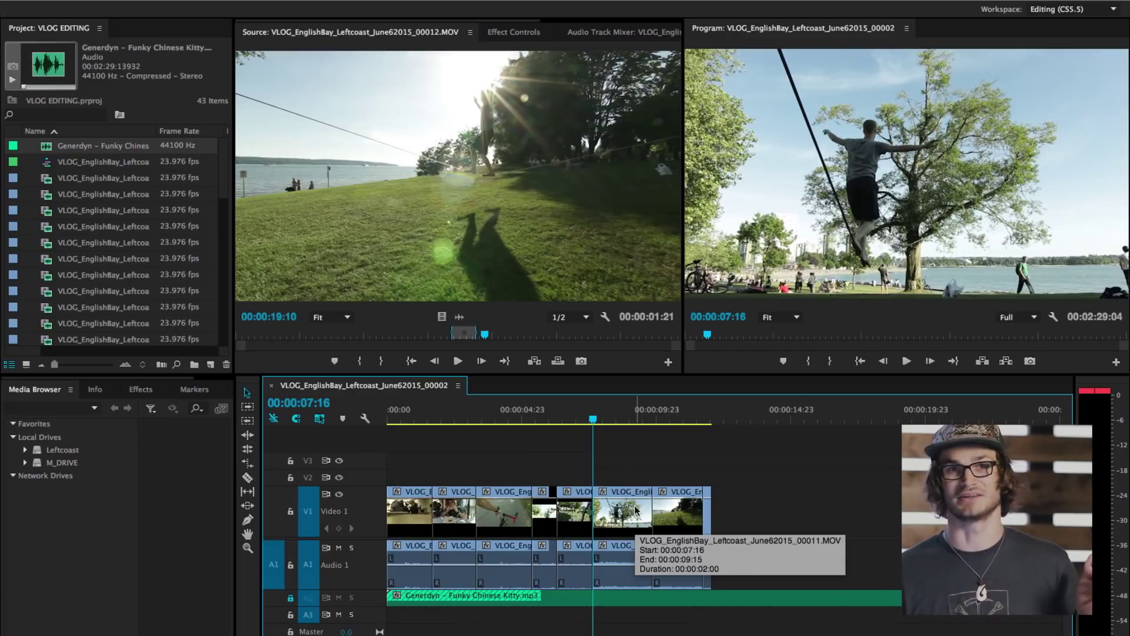